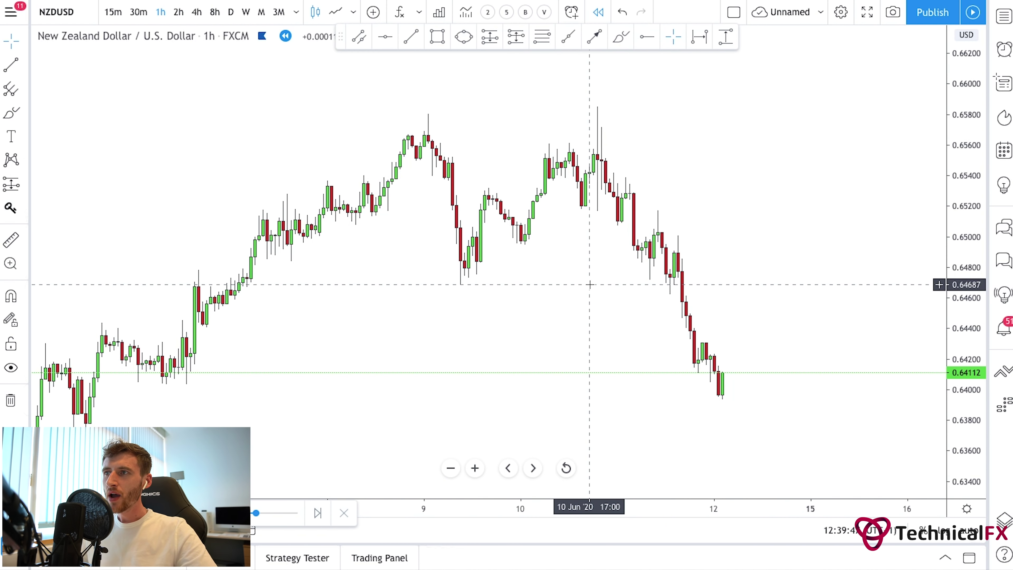
# - Shift the NZDUSD 1h candles left to leave empty space after the latest bar, then select the Brush
pyautogui.moveTo(433, 285); pyautogui.dragTo(296, 291)
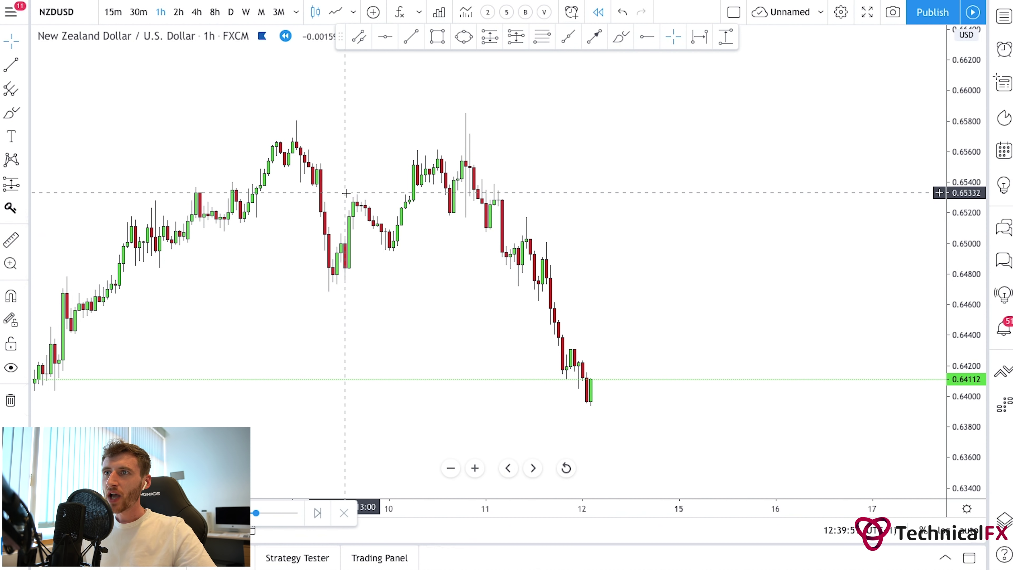
pyautogui.hscroll(6, 344, 192)
pyautogui.hscroll(2, 475, 157)
pyautogui.hotkey('alt', 'b')
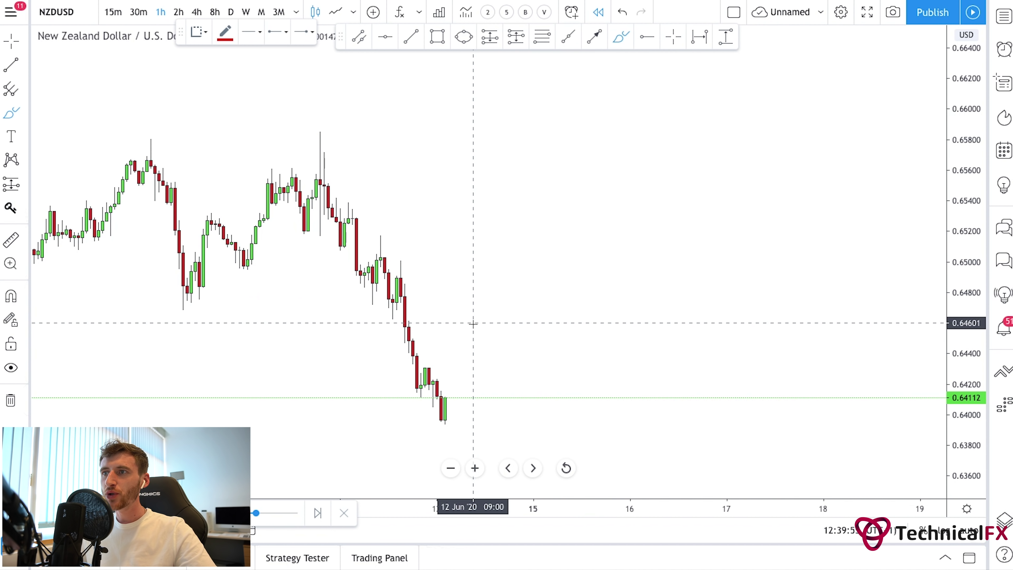
pyautogui.moveTo(466, 326)
pyautogui.mouseDown()
pyautogui.moveTo(517, 250)
pyautogui.moveTo(550, 282)
pyautogui.moveTo(588, 215)
pyautogui.moveTo(623, 241)
pyautogui.moveTo(659, 182)
pyautogui.moveTo(678, 208)
pyautogui.moveTo(706, 175)
pyautogui.moveTo(728, 236)
pyautogui.moveTo(746, 210)
pyautogui.moveTo(797, 284)
pyautogui.moveTo(818, 264)
pyautogui.moveTo(852, 324)
pyautogui.mouseUp()
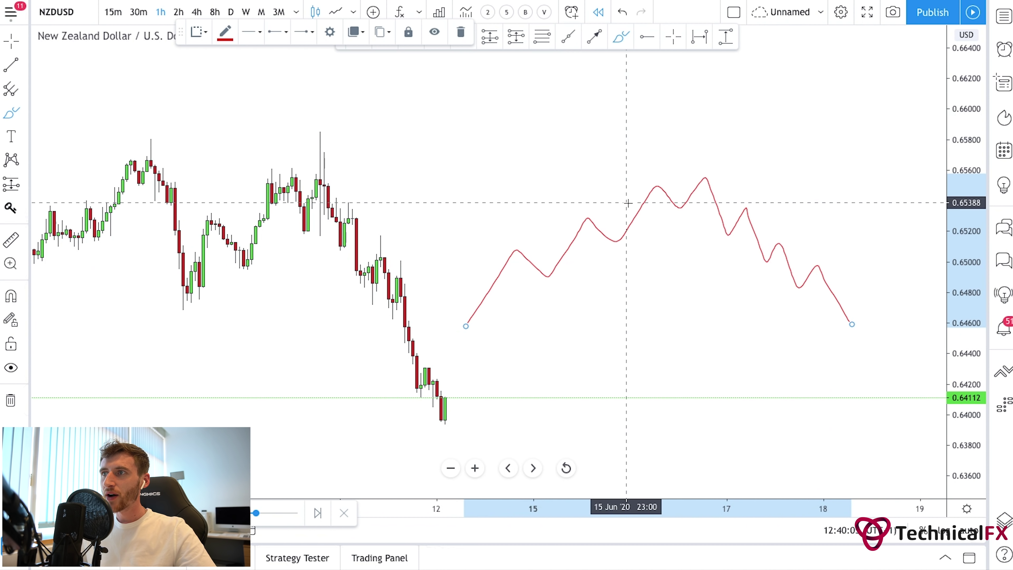
pyautogui.moveTo(714, 170)
pyautogui.mouseDown()
pyautogui.moveTo(690, 172)
pyautogui.moveTo(720, 176)
pyautogui.moveTo(706, 170)
pyautogui.mouseUp()
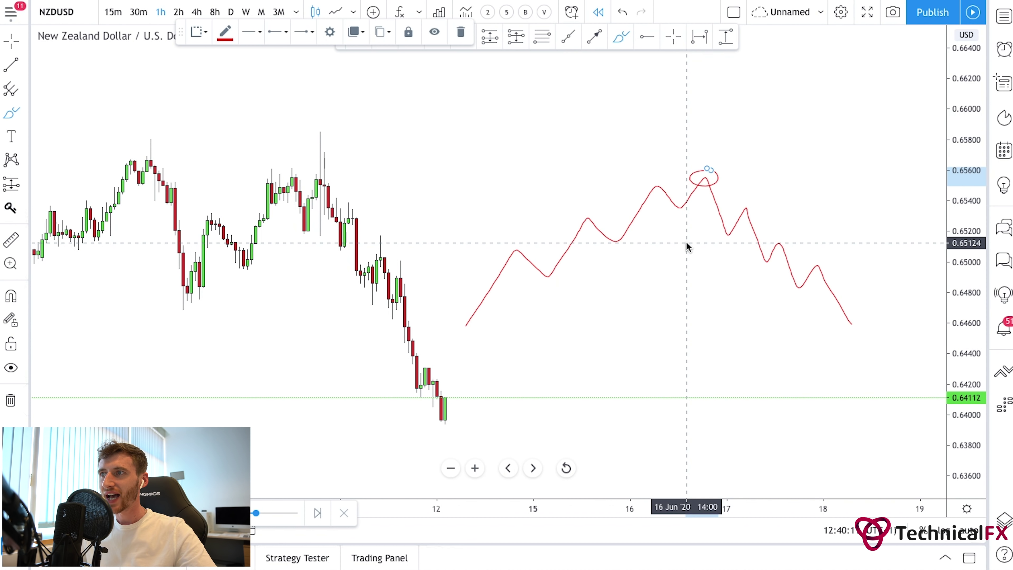
pyautogui.moveTo(519, 245)
pyautogui.mouseDown()
pyautogui.moveTo(507, 249)
pyautogui.moveTo(526, 252)
pyautogui.mouseUp()
pyautogui.moveTo(593, 211)
pyautogui.mouseDown()
pyautogui.moveTo(584, 228)
pyautogui.moveTo(583, 214)
pyautogui.mouseUp()
pyautogui.moveTo(658, 181)
pyautogui.mouseDown()
pyautogui.moveTo(644, 184)
pyautogui.moveTo(669, 188)
pyautogui.moveTo(651, 180)
pyautogui.mouseUp()
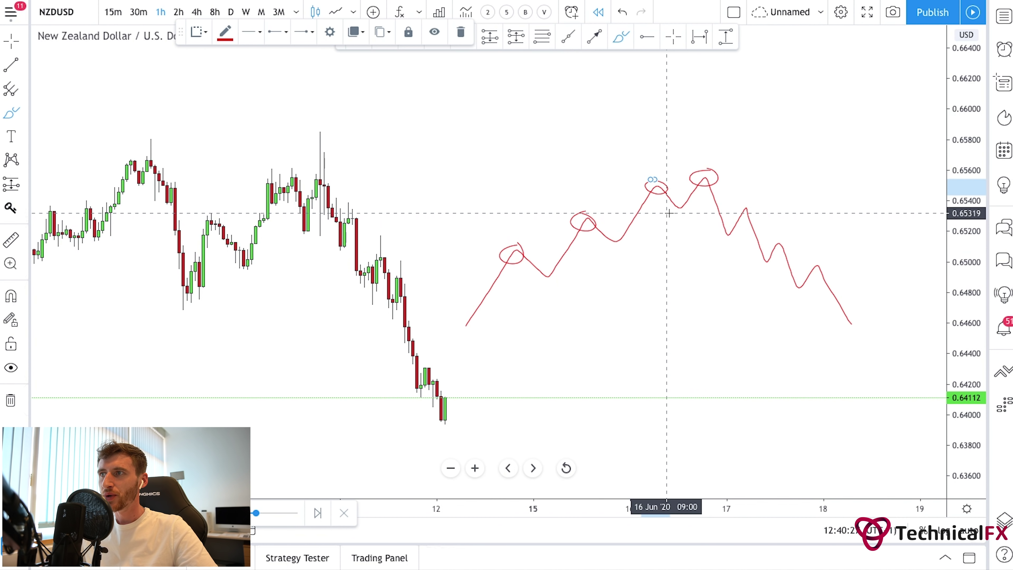
pyautogui.moveTo(665, 209)
pyautogui.mouseDown()
pyautogui.moveTo(765, 203)
pyautogui.moveTo(738, 219)
pyautogui.moveTo(751, 205)
pyautogui.moveTo(744, 198)
pyautogui.mouseUp()
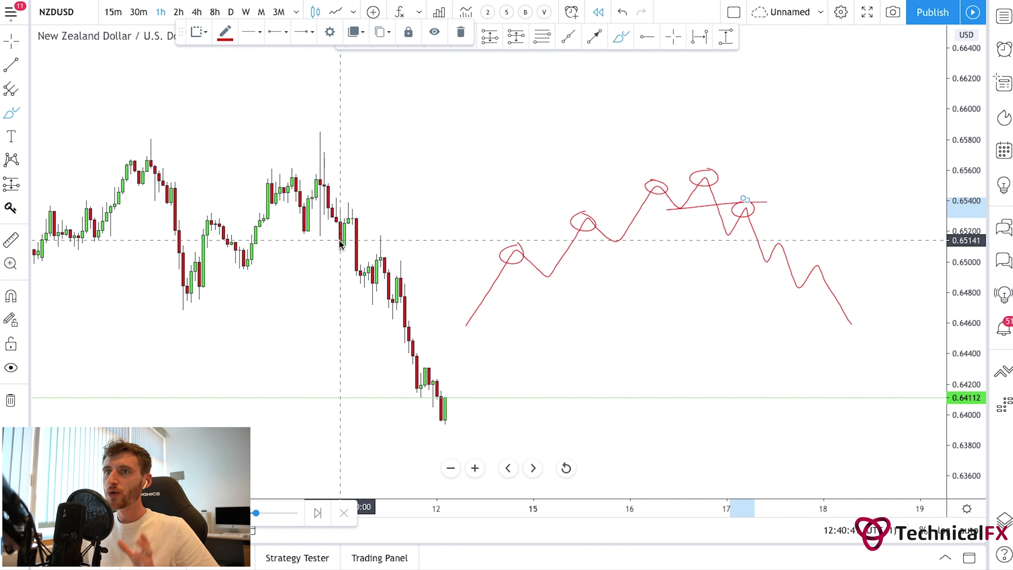
pyautogui.click(11, 401)
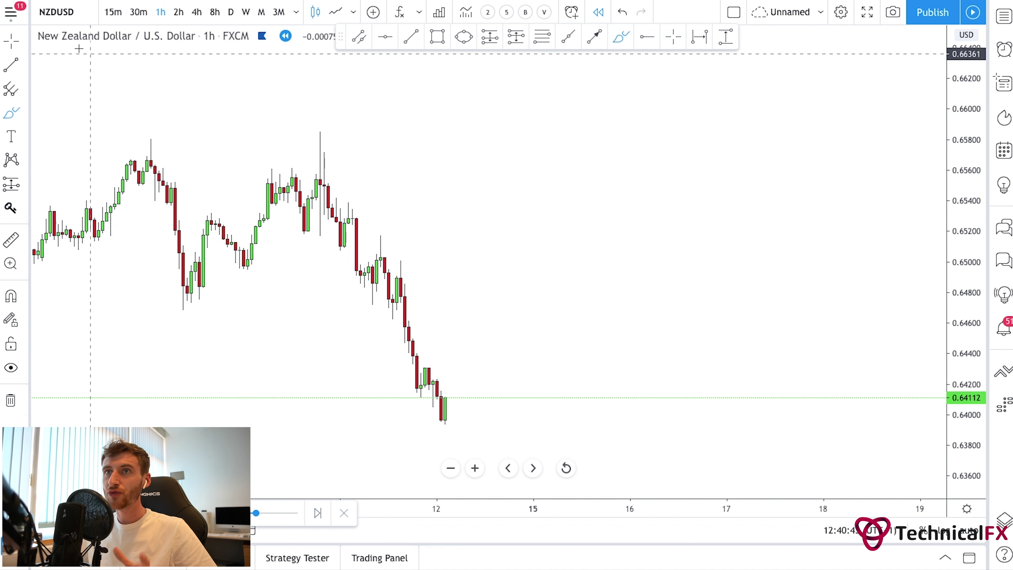
# - Zoom in on the recent swings and draw a short horizontal line under the lowest swing low
pyautogui.moveTo(415, 166); pyautogui.dragTo(640, 157)
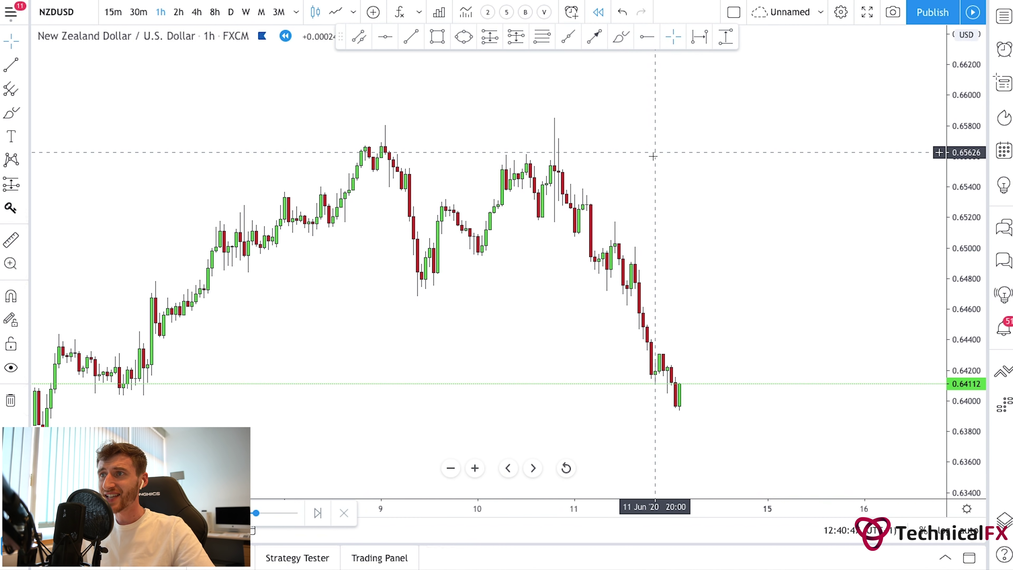
pyautogui.scroll(2, 473, 455)
pyautogui.moveTo(474, 456); pyautogui.dragTo(539, 355)
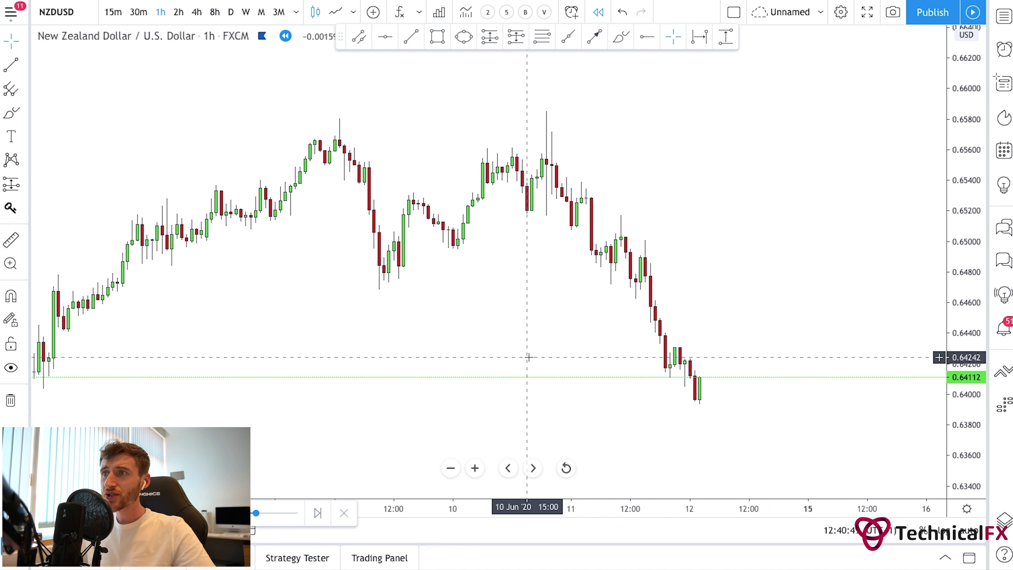
pyautogui.moveTo(838, 281); pyautogui.dragTo(855, 357)
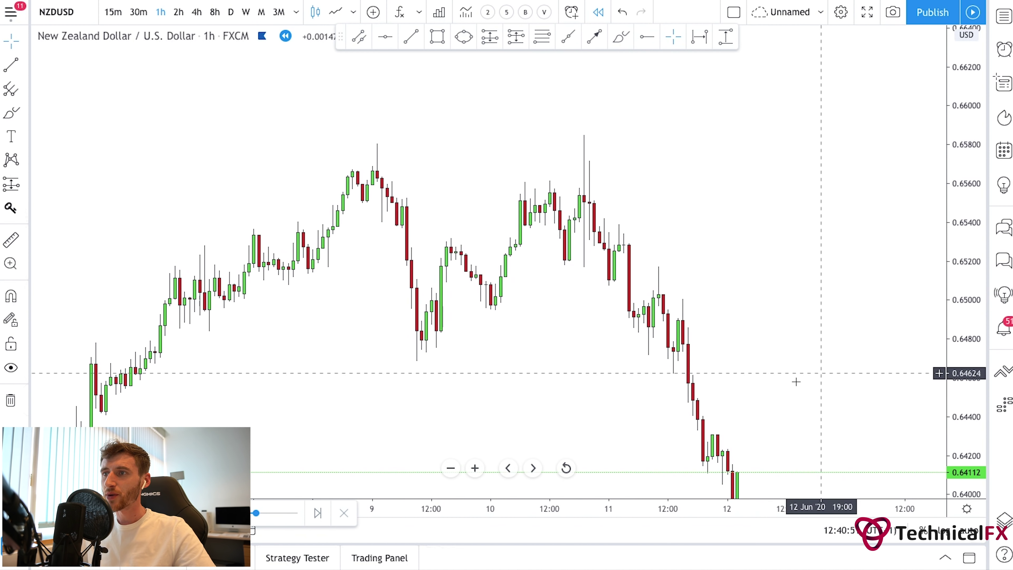
pyautogui.scroll(2, 496, 471)
pyautogui.moveTo(491, 467)
pyautogui.mouseDown()
pyautogui.moveTo(491, 332)
pyautogui.moveTo(475, 324)
pyautogui.mouseUp()
pyautogui.click(569, 39)
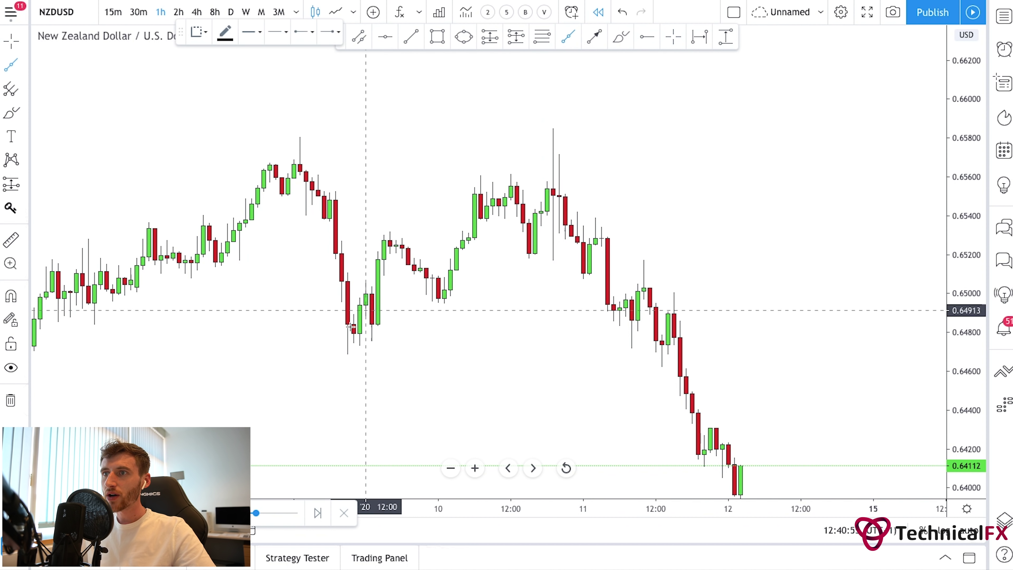
pyautogui.click(330, 339)
pyautogui.click(421, 339)
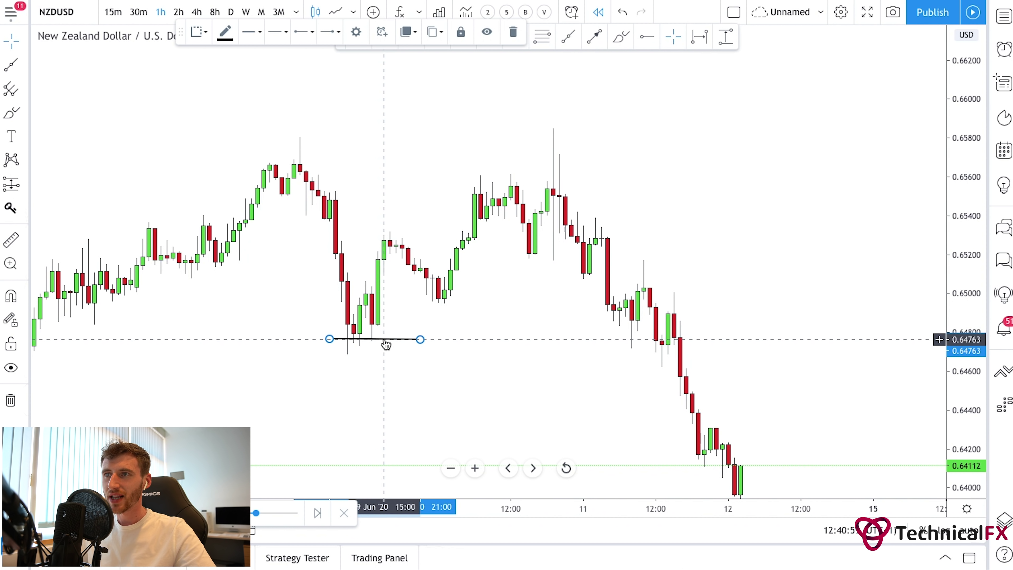
# - Copy the line onto the next swing highs and lows, down to the low near 0.65199
pyautogui.moveTo(384, 339); pyautogui.dragTo(410, 237)
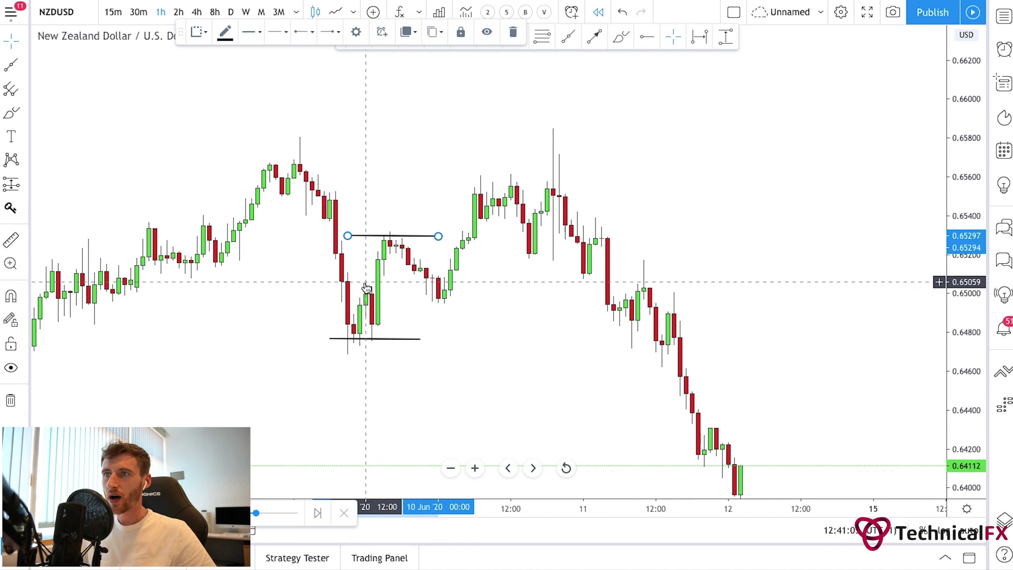
pyautogui.moveTo(401, 236); pyautogui.dragTo(451, 300)
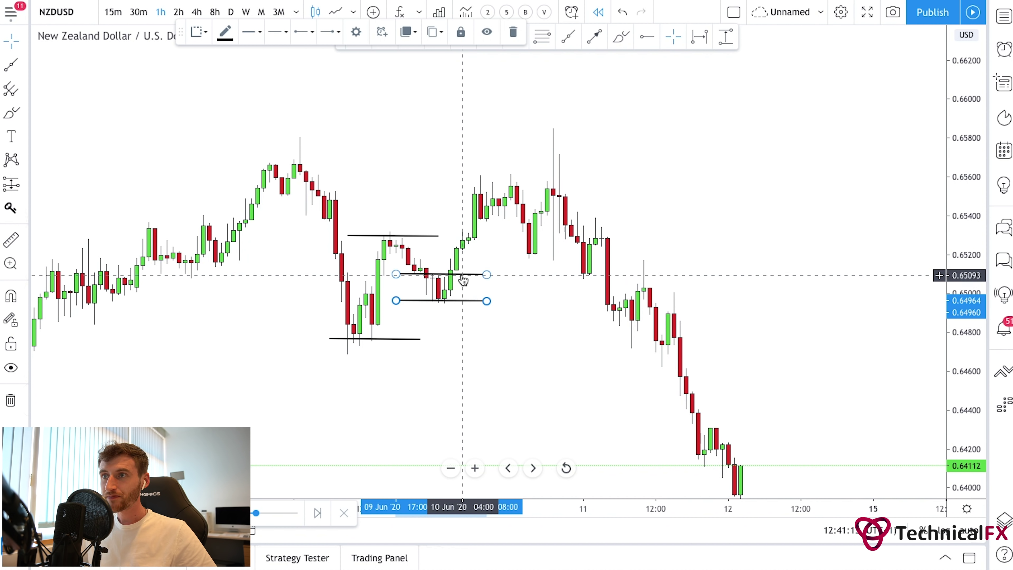
pyautogui.moveTo(464, 300)
pyautogui.mouseDown()
pyautogui.moveTo(511, 188)
pyautogui.moveTo(510, 156)
pyautogui.moveTo(535, 255)
pyautogui.moveTo(513, 283)
pyautogui.mouseUp()
pyautogui.click(542, 261)
# - Draw a blue trend line below the swing lows, then delete it
pyautogui.click(594, 36)
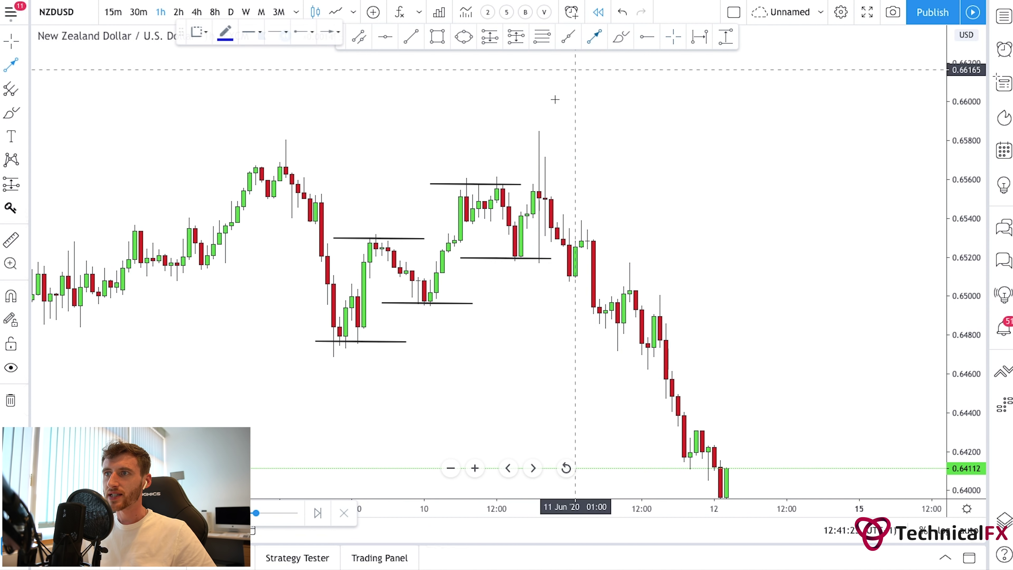
pyautogui.click(364, 367)
pyautogui.click(587, 210)
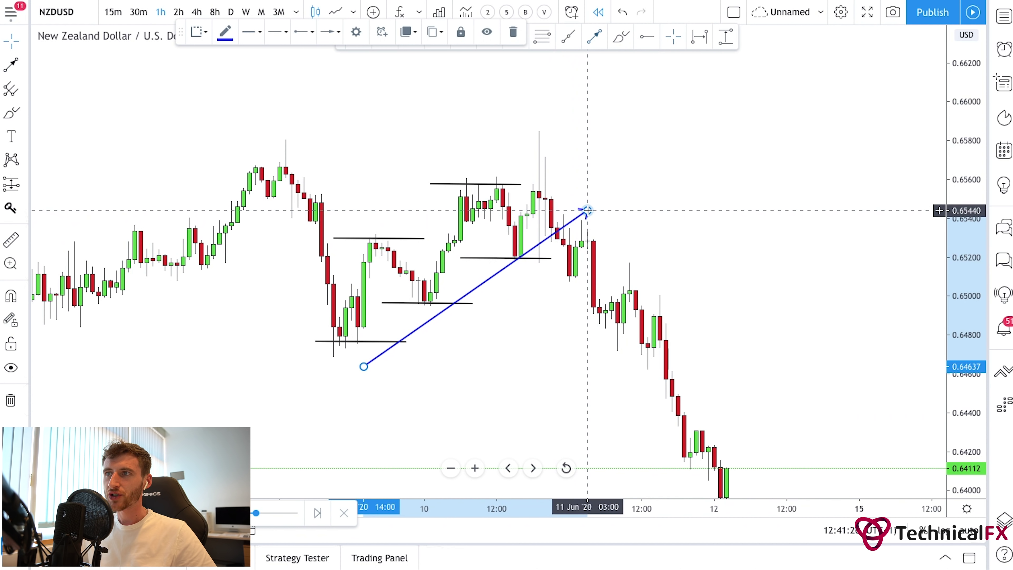
pyautogui.press('Delete')
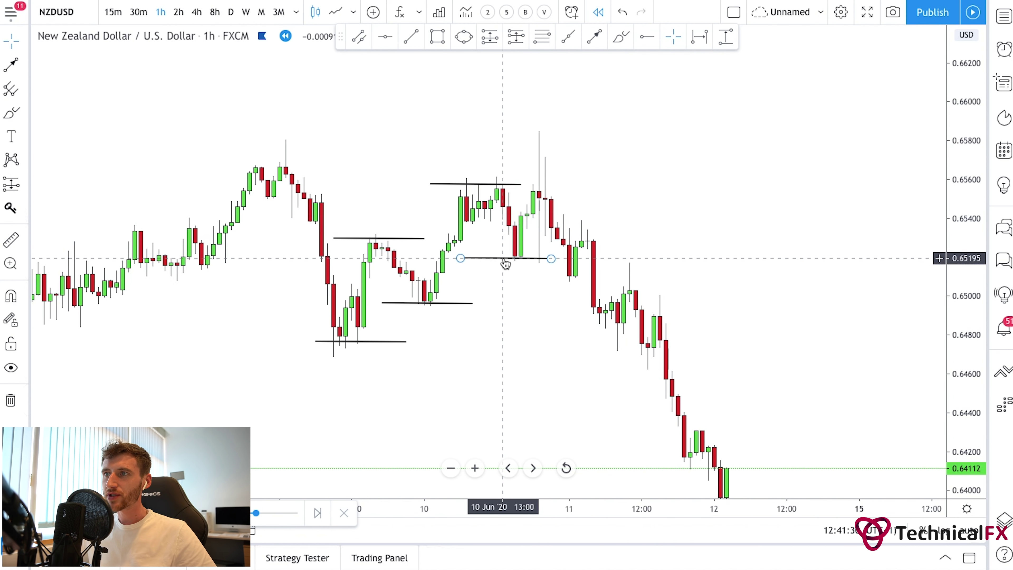
# - Copy a swing line up to the highest wick near 0.6584
pyautogui.moveTo(502, 259); pyautogui.dragTo(538, 135)
pyautogui.click(634, 177)
pyautogui.hscroll(2, 630, 185)
pyautogui.click(493, 134)
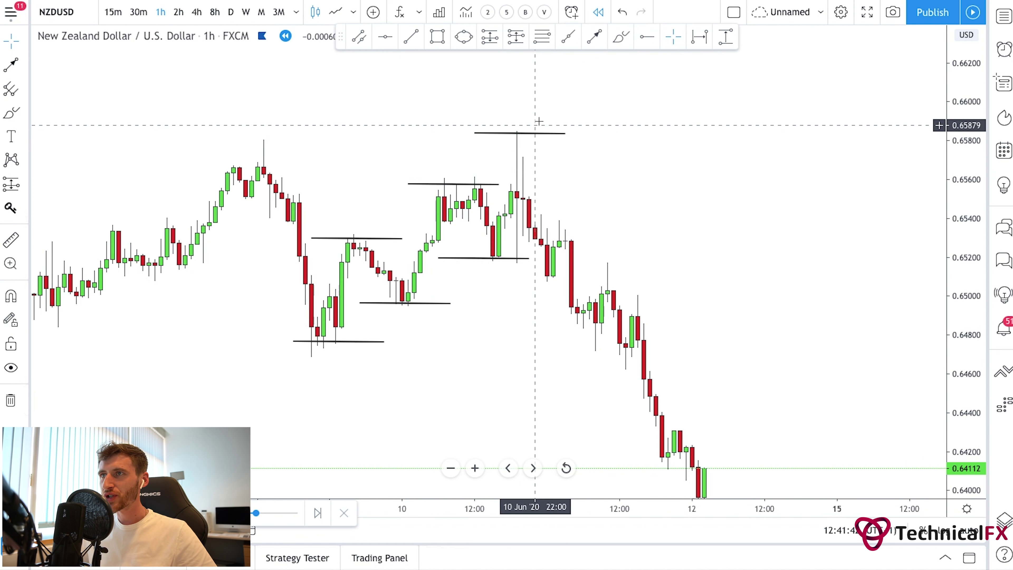
# - Draw a green supply zone rectangle across both swing highs, about 0.6578–0.6584
pyautogui.click(438, 36)
pyautogui.click(233, 139)
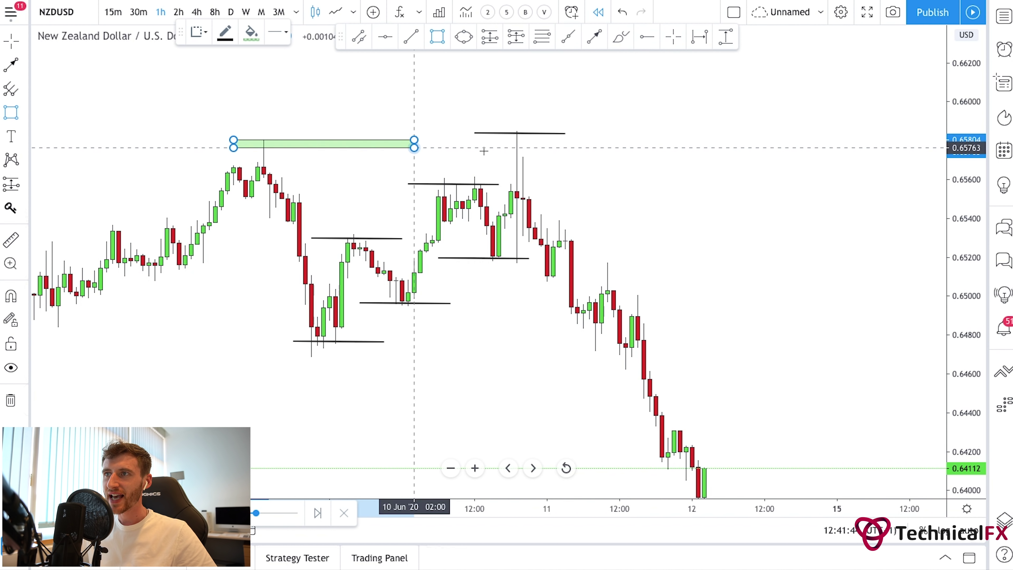
pyautogui.click(626, 151)
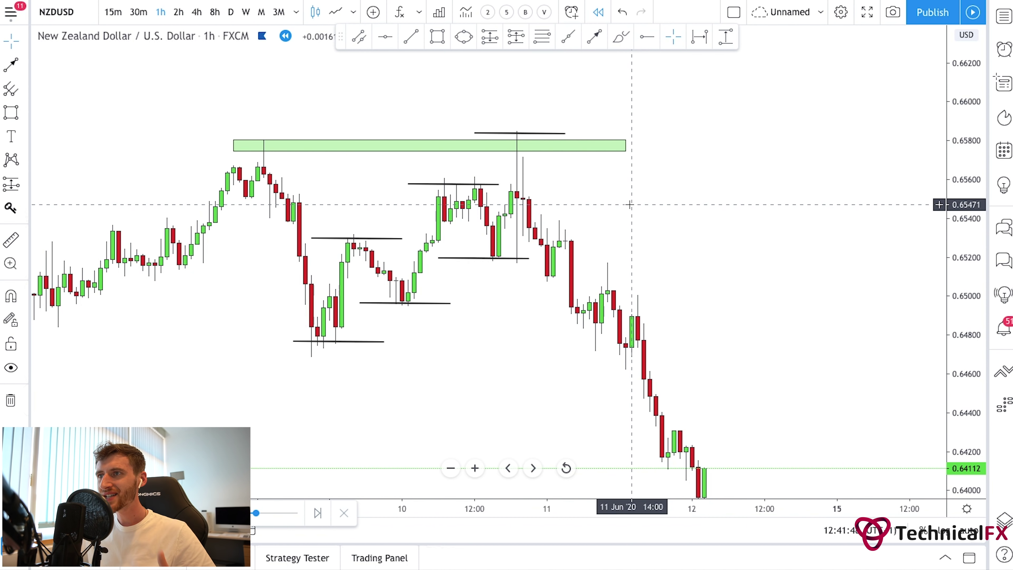
# - Zoom in and draw a short horizontal line at the latest swing low near 0.6509
pyautogui.click(475, 468)
pyautogui.moveTo(464, 377); pyautogui.dragTo(565, 347)
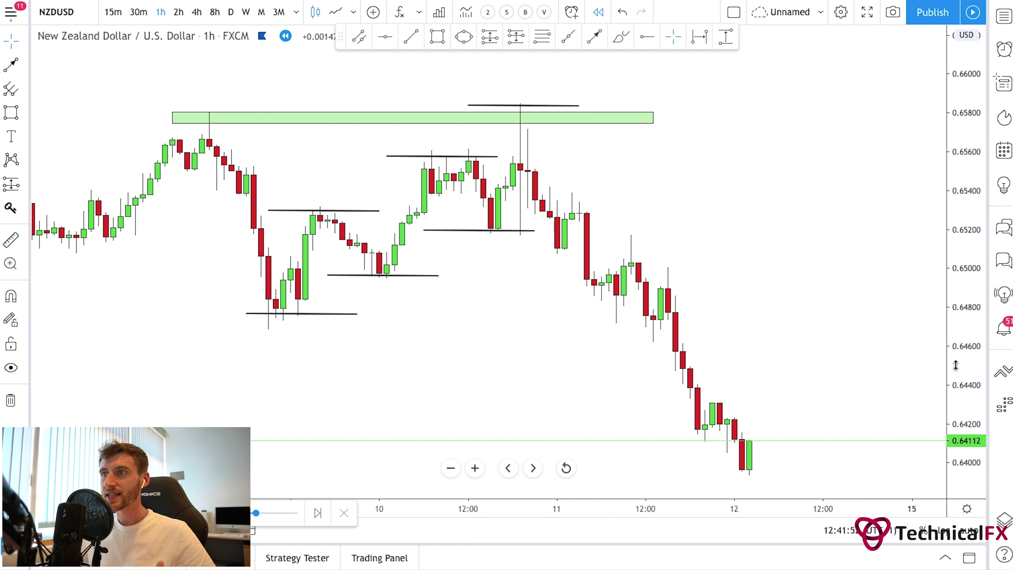
pyautogui.click(569, 36)
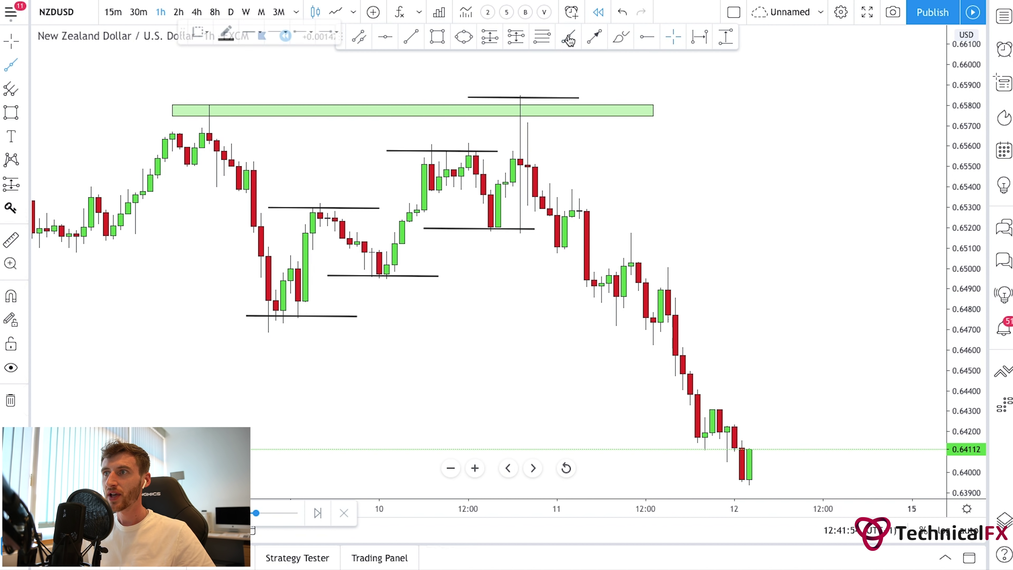
pyautogui.click(528, 250)
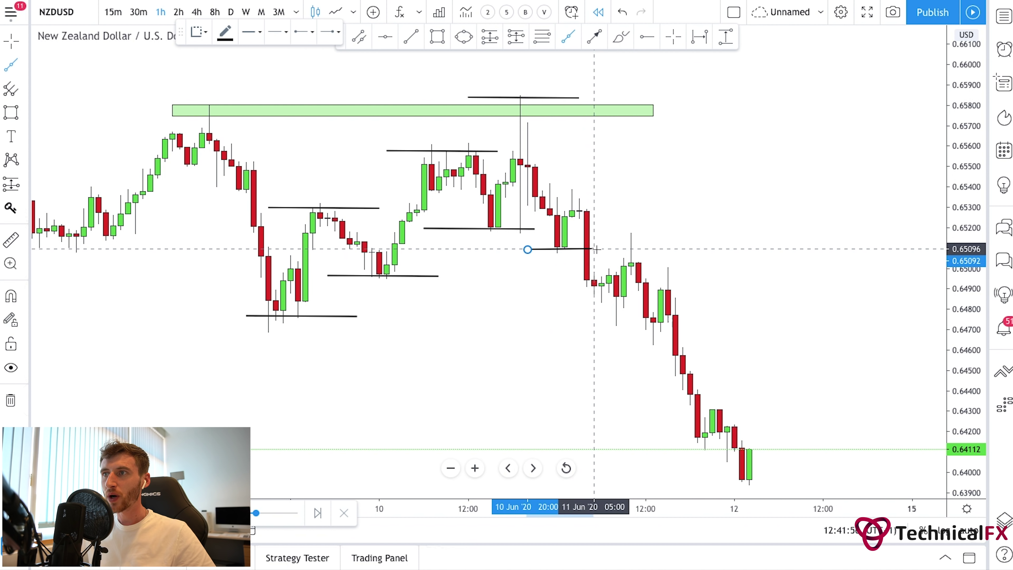
pyautogui.click(595, 250)
pyautogui.moveTo(595, 250); pyautogui.dragTo(601, 249)
pyautogui.click(616, 246)
# - Cancel the unfinished arrow and copy the 0.6510 line up to about 0.6534
pyautogui.click(595, 35)
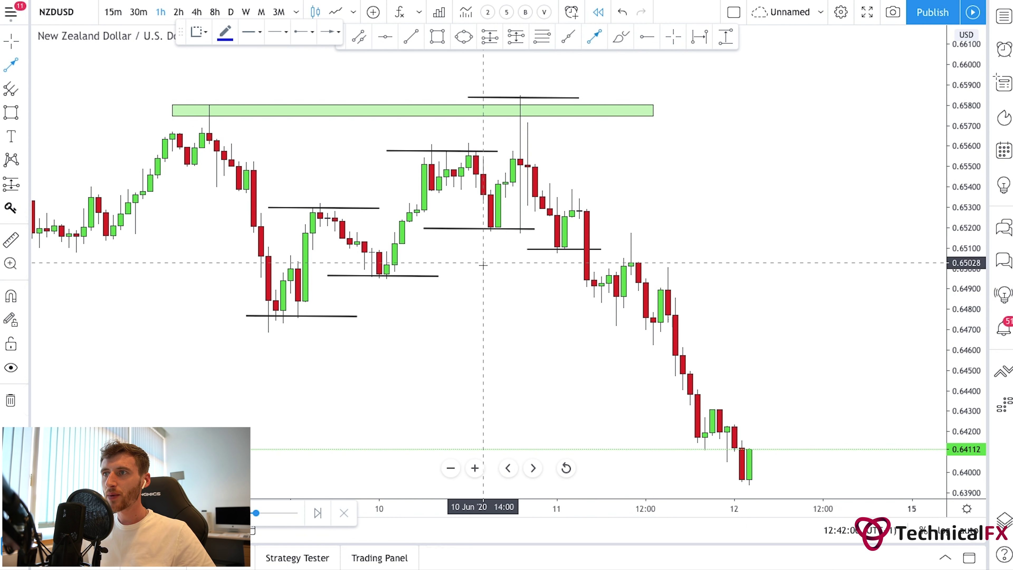
pyautogui.click(476, 285)
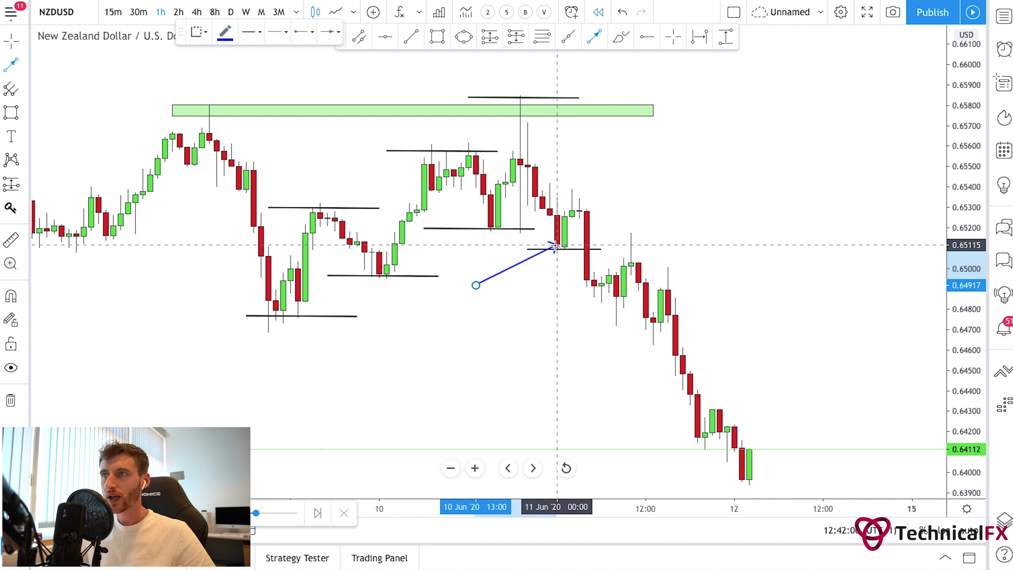
pyautogui.press('Escape')
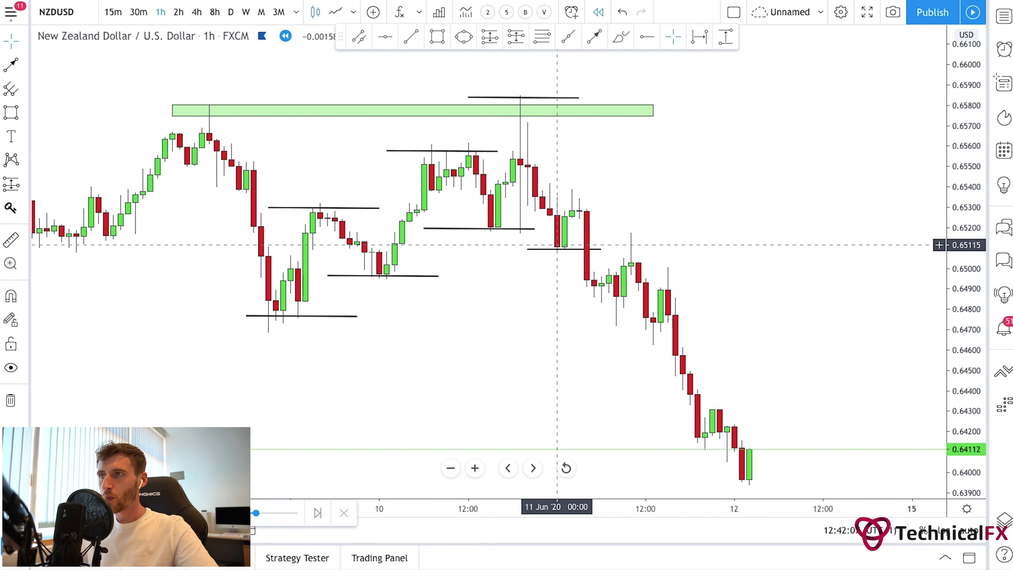
pyautogui.click(558, 249)
pyautogui.moveTo(557, 249); pyautogui.dragTo(587, 196)
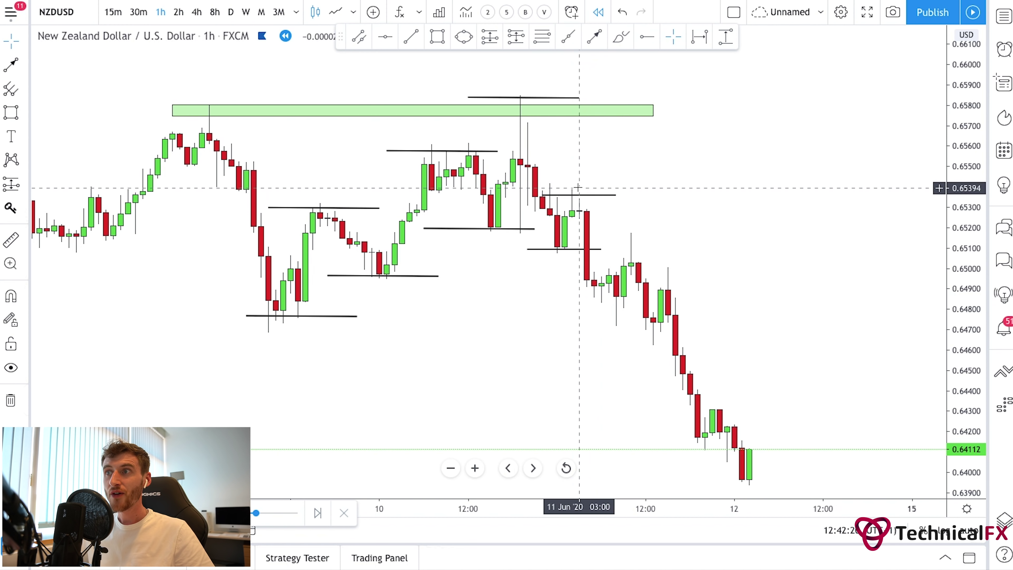
# - Draw a blue arrow pointing down at the 0.6534 swing line
pyautogui.hotkey('alt', 't')
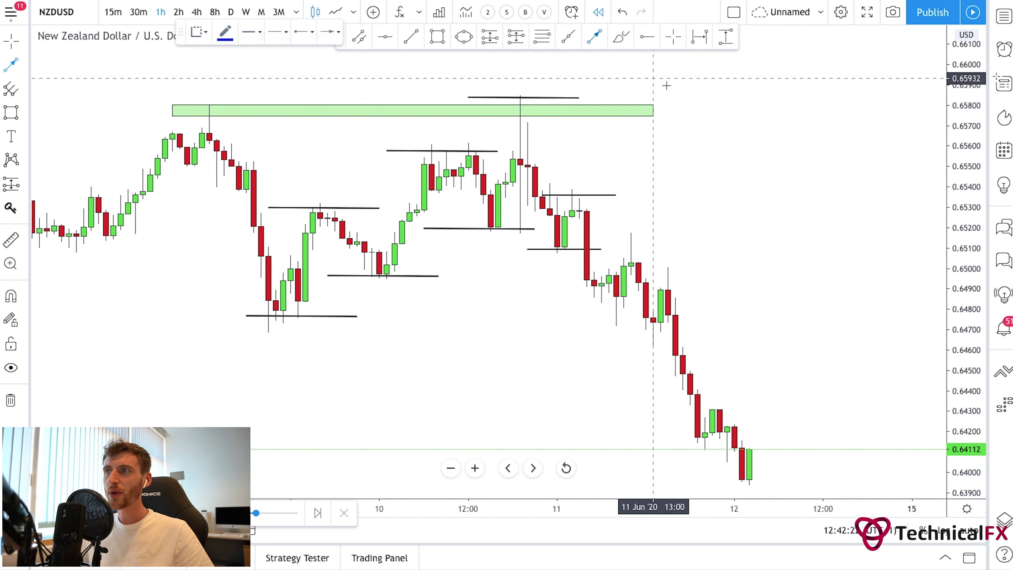
pyautogui.moveTo(713, 105); pyautogui.dragTo(586, 188)
pyautogui.click(705, 199)
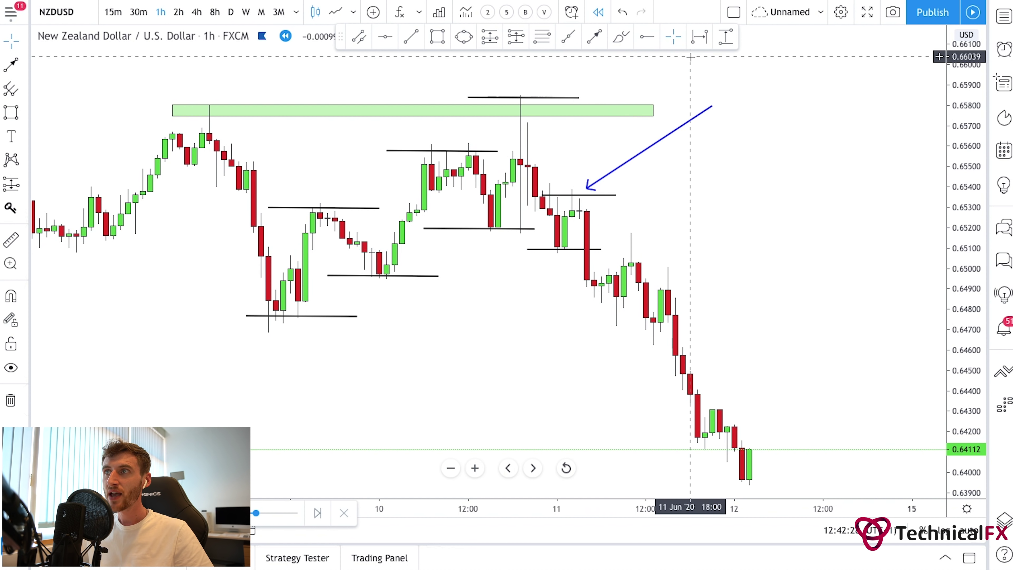
# - Draw a blue arrow pointing up at the 0.6510 swing line, undoing a misplaced line
pyautogui.click(595, 36)
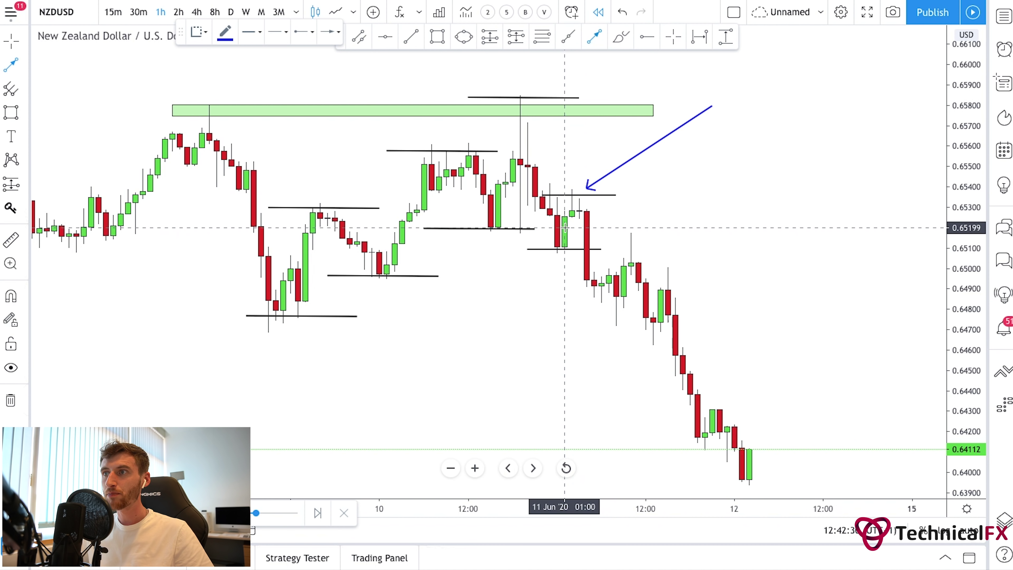
pyautogui.moveTo(564, 222); pyautogui.dragTo(594, 302)
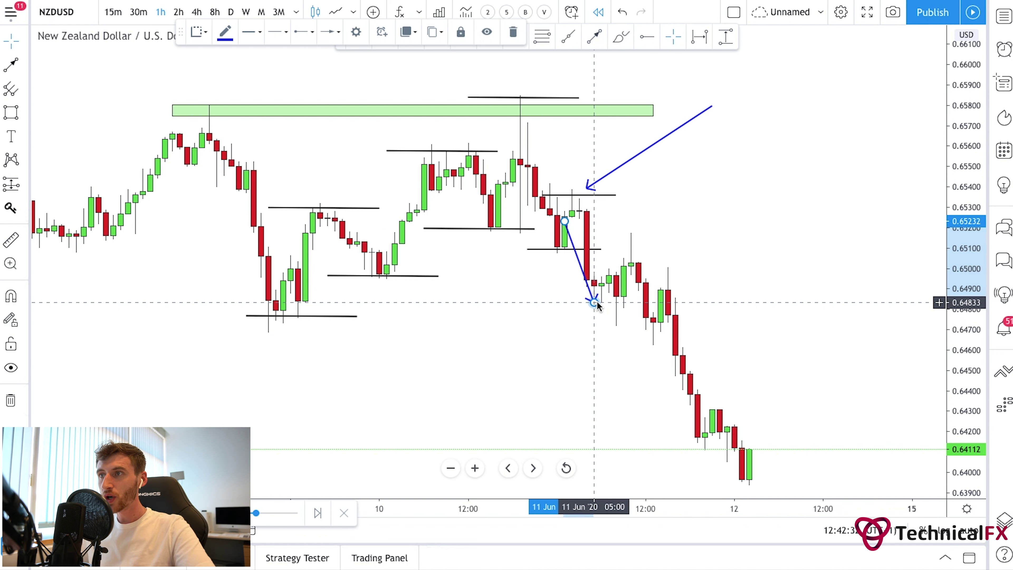
pyautogui.hotkey('ctrl', 'z')
pyautogui.moveTo(498, 319); pyautogui.dragTo(556, 259)
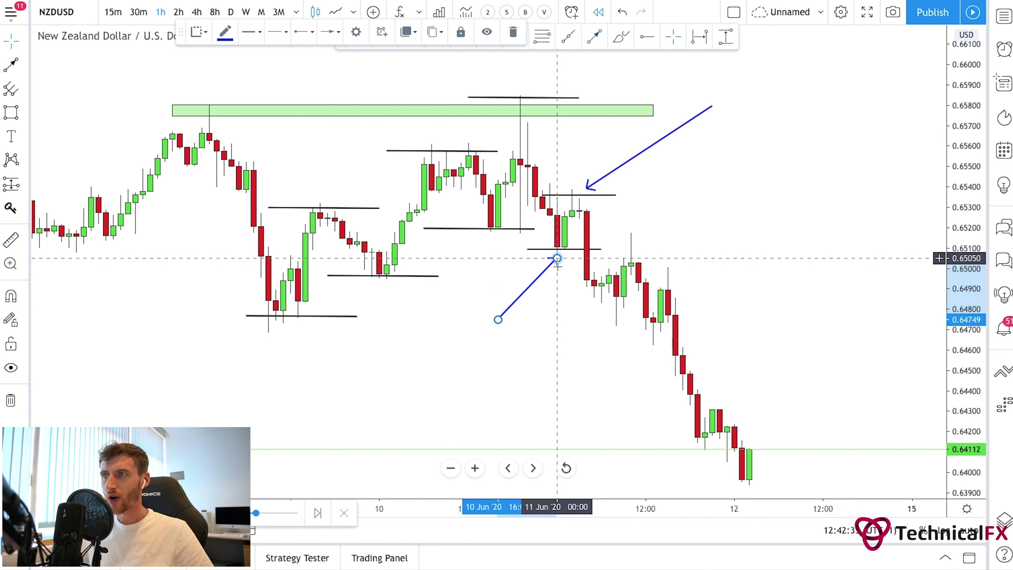
# - Add a swing line at the low near 0.6480 and copy the 0.6510 line onto later candles
pyautogui.click(570, 39)
pyautogui.moveTo(586, 309); pyautogui.dragTo(639, 309)
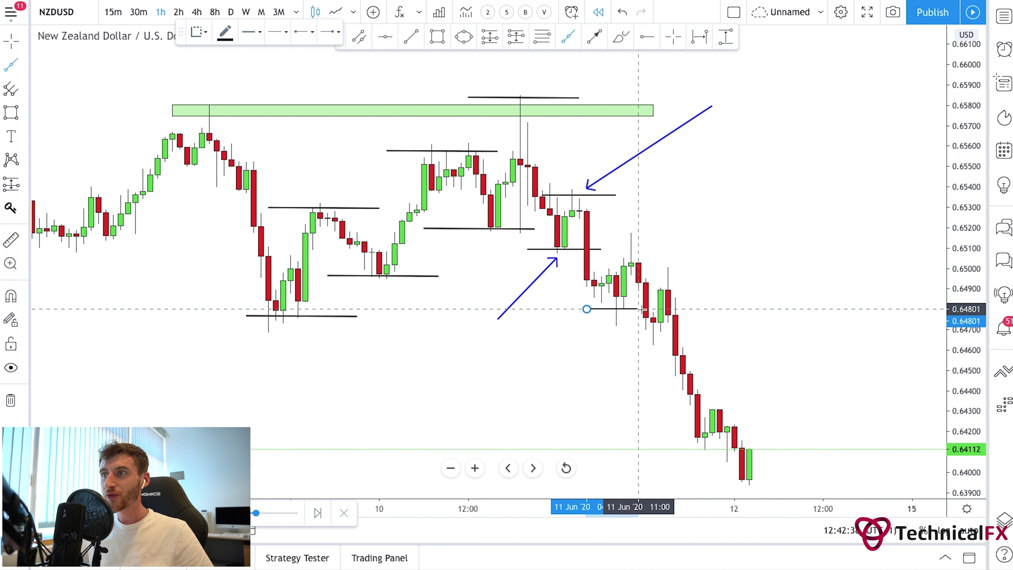
pyautogui.click(637, 389)
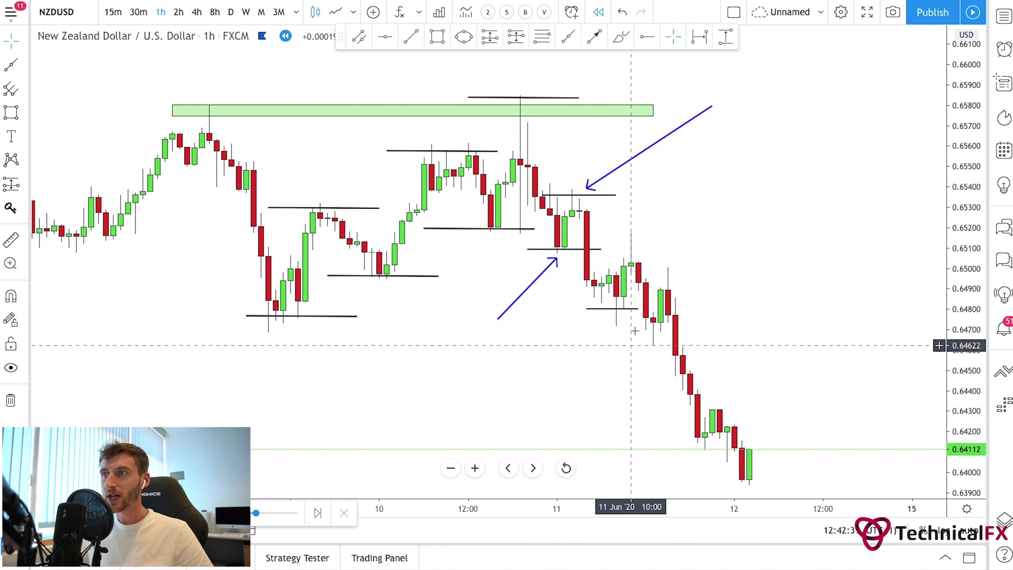
pyautogui.click(580, 253)
pyautogui.moveTo(580, 254); pyautogui.dragTo(642, 249)
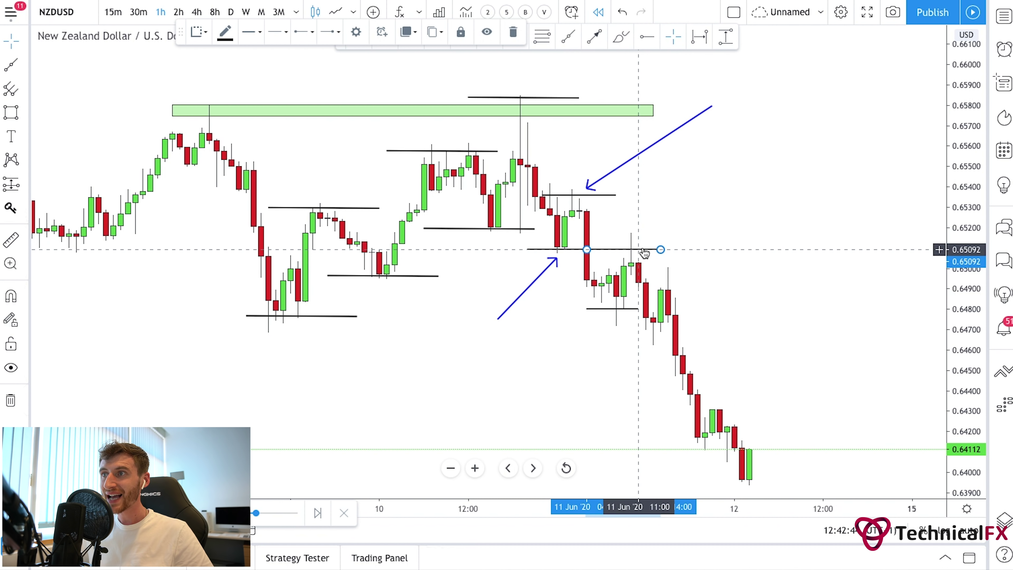
pyautogui.click(604, 254)
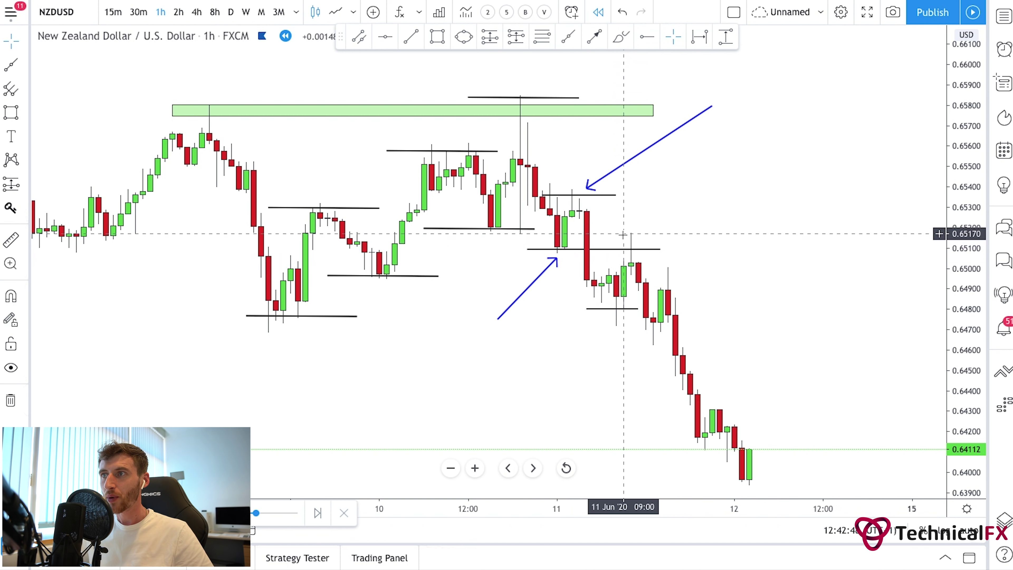
pyautogui.moveTo(659, 234); pyautogui.dragTo(637, 234)
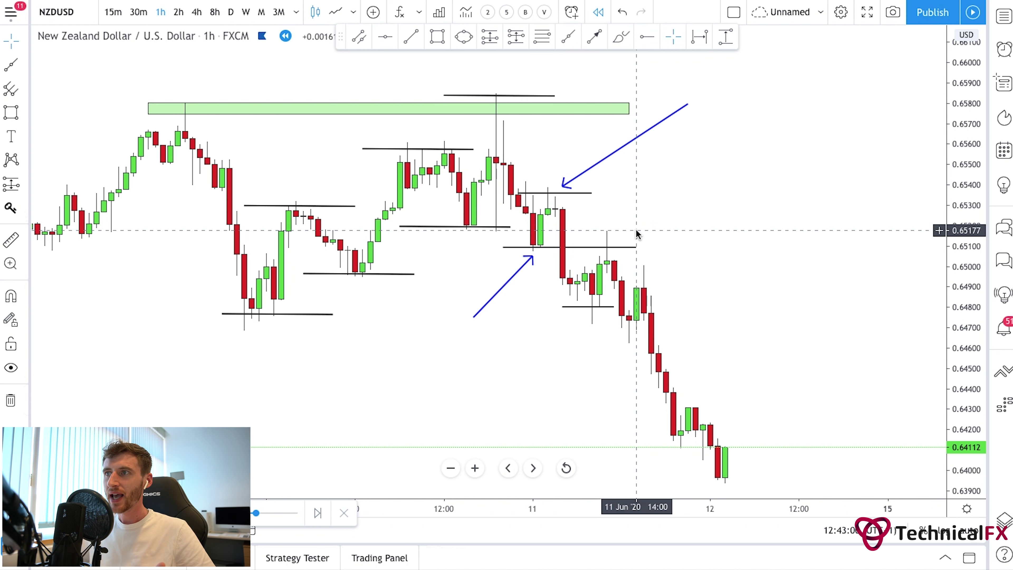
# - Copy the upper blue arrow down to the later swing high
pyautogui.click(602, 164)
pyautogui.moveTo(604, 168); pyautogui.dragTo(655, 216)
pyautogui.click(715, 270)
pyautogui.click(597, 39)
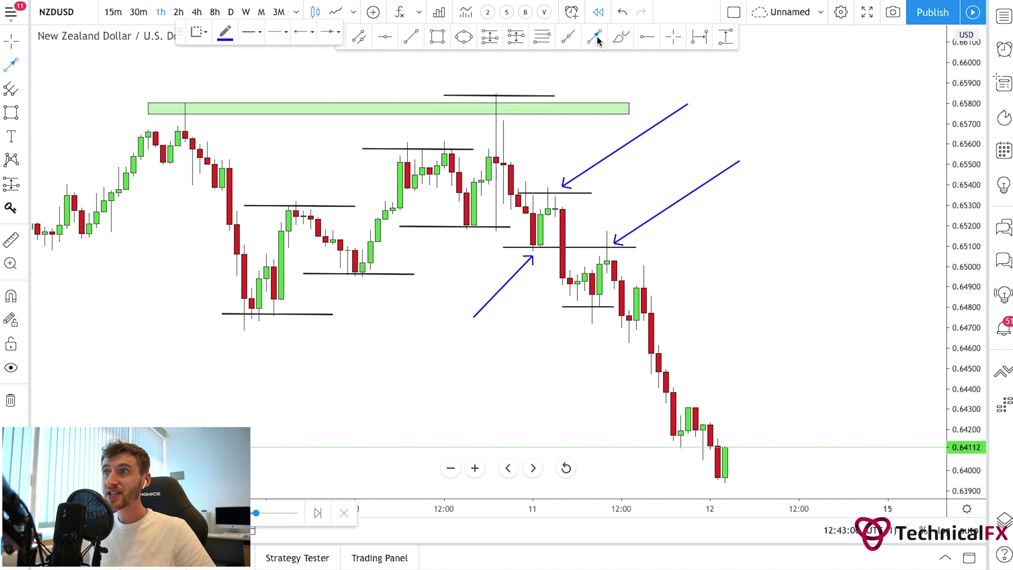
pyautogui.click(620, 38)
# - Circle the five rejected swing highs, including the tall top wick, in red freehand
pyautogui.moveTo(294, 190); pyautogui.dragTo(297, 190)
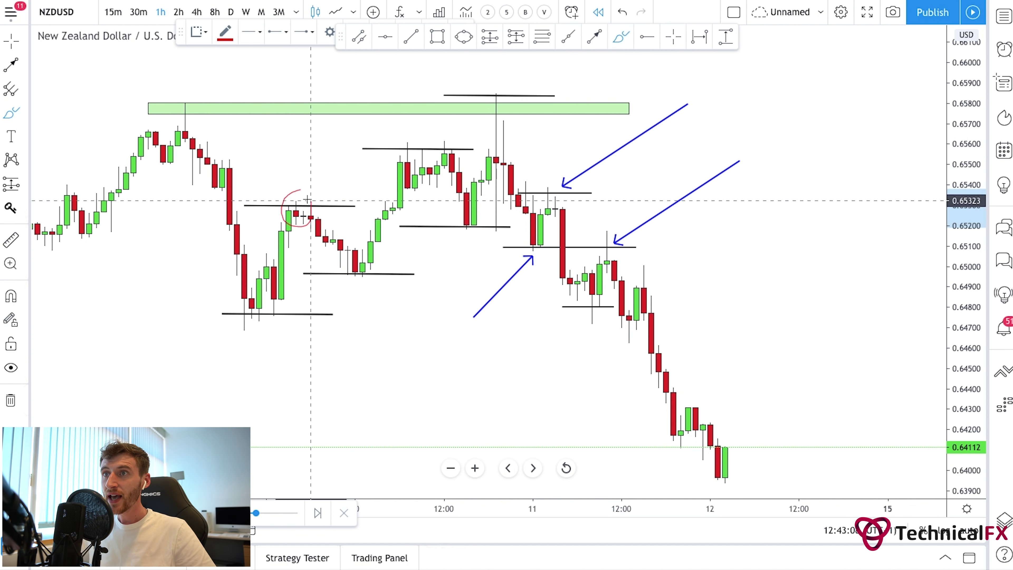
pyautogui.moveTo(449, 135)
pyautogui.mouseDown()
pyautogui.moveTo(415, 135)
pyautogui.moveTo(437, 161)
pyautogui.moveTo(439, 131)
pyautogui.mouseUp()
pyautogui.moveTo(501, 87)
pyautogui.mouseDown()
pyautogui.moveTo(494, 121)
pyautogui.moveTo(498, 86)
pyautogui.mouseUp()
pyautogui.moveTo(563, 187)
pyautogui.mouseDown()
pyautogui.moveTo(534, 197)
pyautogui.moveTo(544, 217)
pyautogui.moveTo(569, 198)
pyautogui.moveTo(560, 182)
pyautogui.mouseUp()
pyautogui.moveTo(607, 228)
pyautogui.mouseDown()
pyautogui.moveTo(585, 243)
pyautogui.moveTo(616, 260)
pyautogui.moveTo(606, 226)
pyautogui.mouseUp()
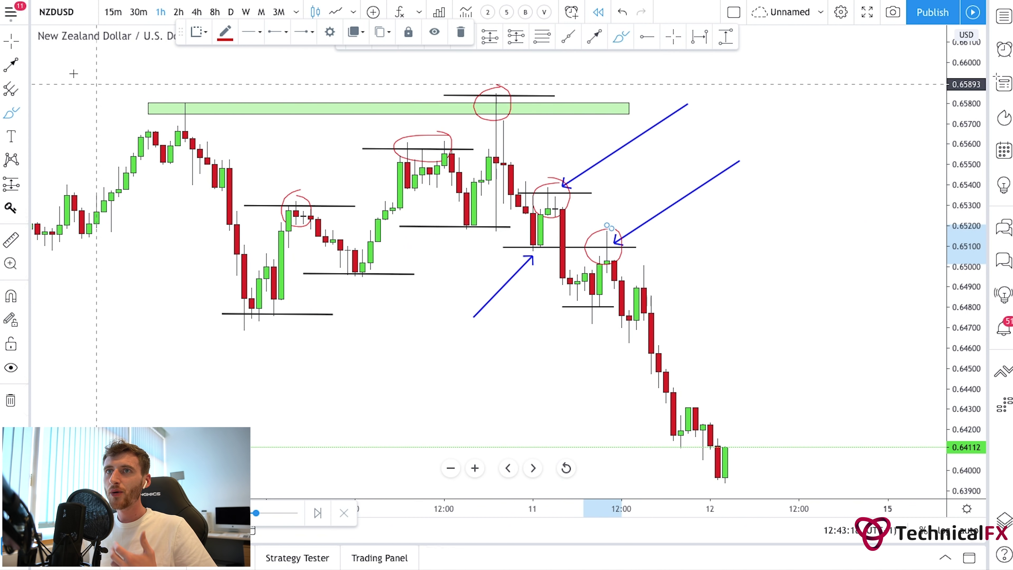
# - Zoom the chart out and pan across to the AUDUSD 1-hour chart
pyautogui.moveTo(724, 267); pyautogui.dragTo(712, 249)
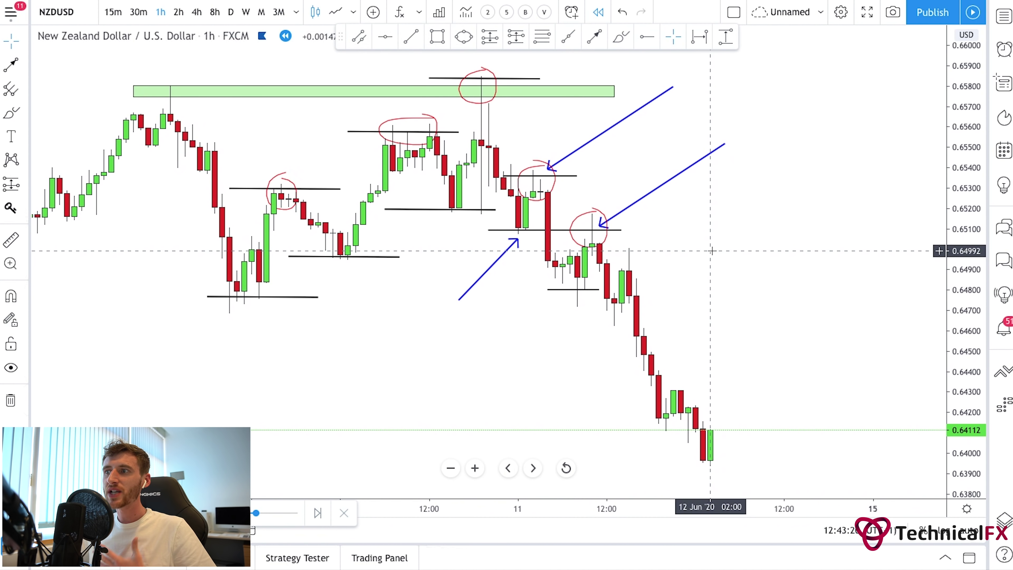
pyautogui.moveTo(953, 273); pyautogui.dragTo(835, 291)
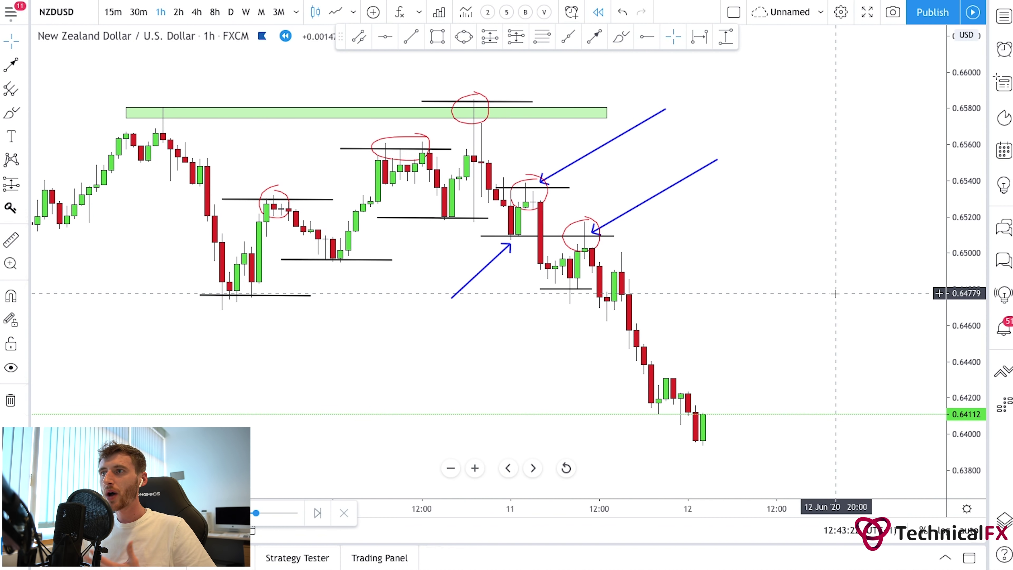
pyautogui.click(451, 468)
pyautogui.moveTo(500, 369); pyautogui.dragTo(441, 386)
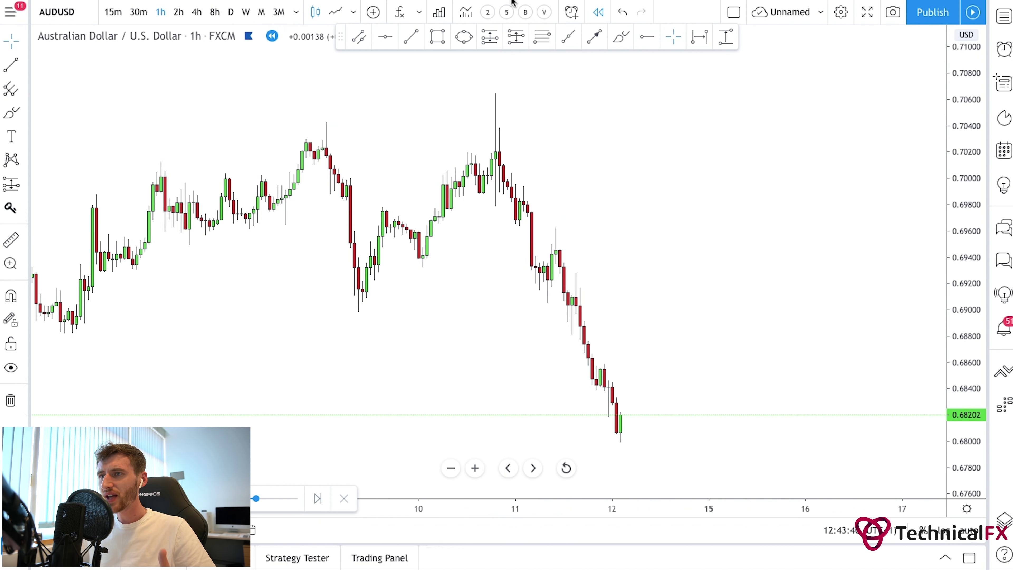
pyautogui.moveTo(681, 238); pyautogui.dragTo(764, 240)
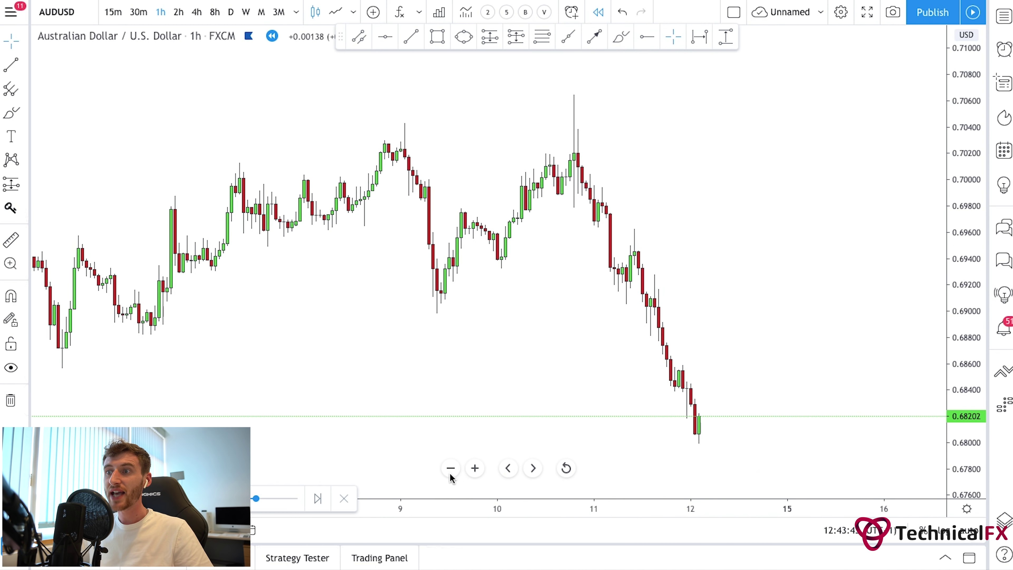
# - Zoom into the recent AUDUSD candles and draw a short black line at the low near 0.6908
pyautogui.click(472, 468)
pyautogui.moveTo(472, 343); pyautogui.dragTo(531, 344)
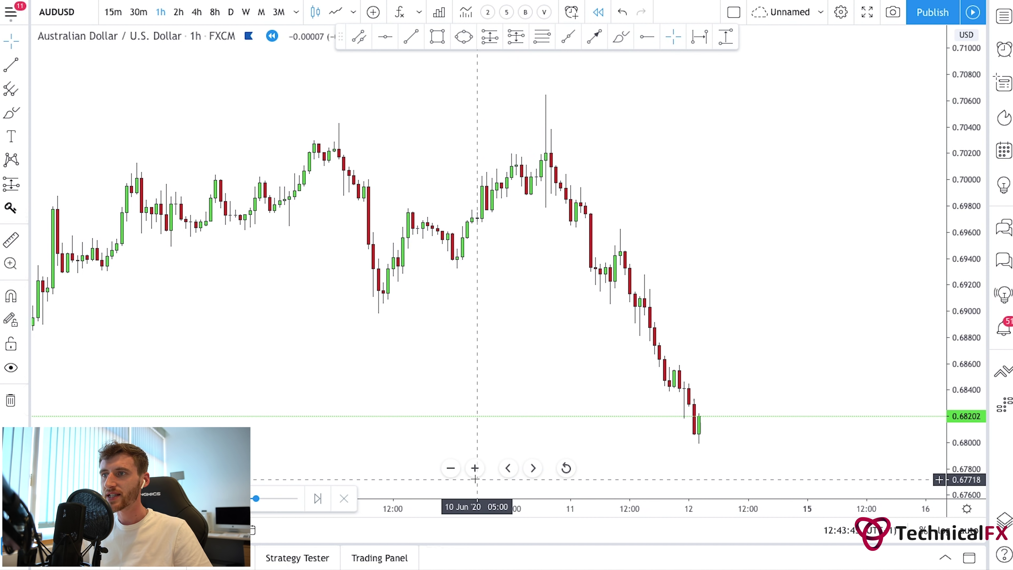
pyautogui.click(475, 469)
pyautogui.moveTo(474, 420); pyautogui.dragTo(591, 394)
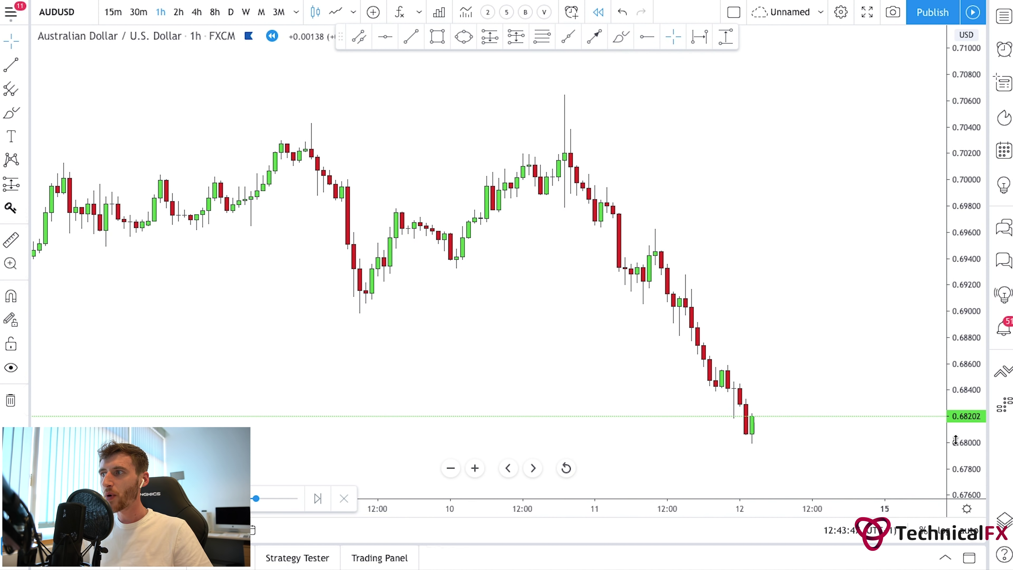
pyautogui.click(569, 37)
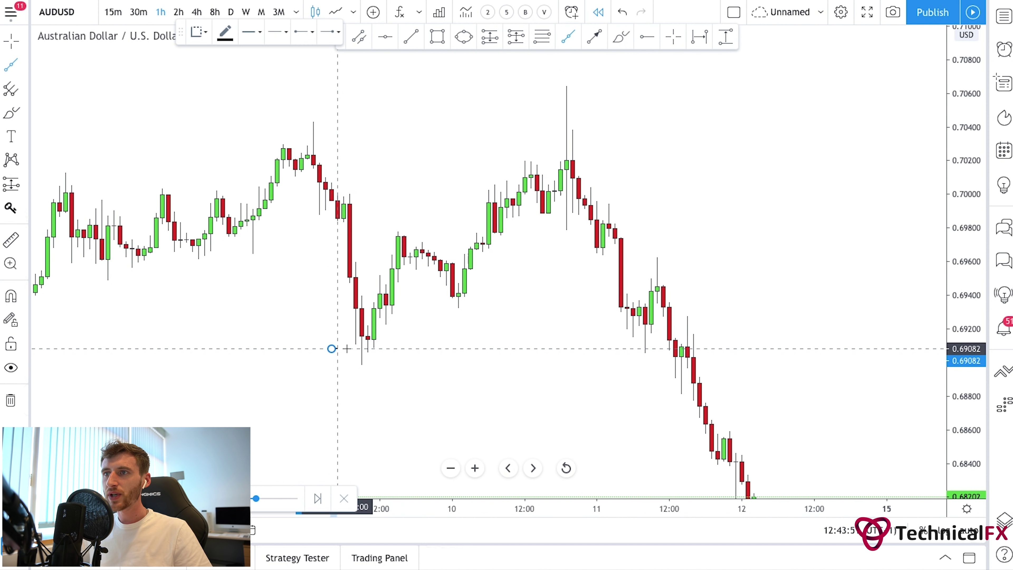
pyautogui.click(331, 349)
pyautogui.click(429, 349)
pyautogui.click(447, 361)
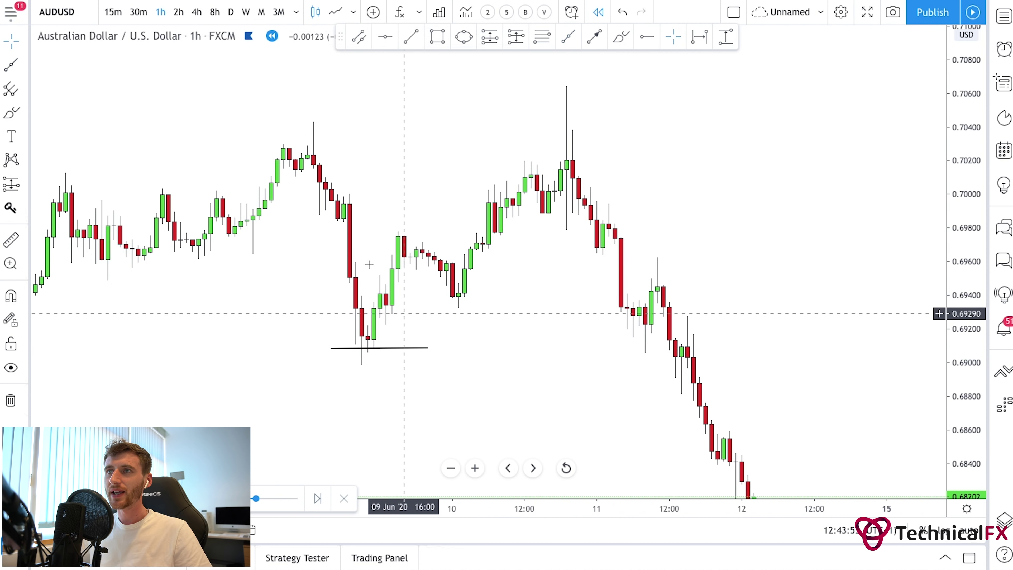
# - Copy that line to the swing high near 0.6978 and the later low near 0.6934
pyautogui.click(378, 356)
pyautogui.moveTo(374, 350); pyautogui.dragTo(417, 235)
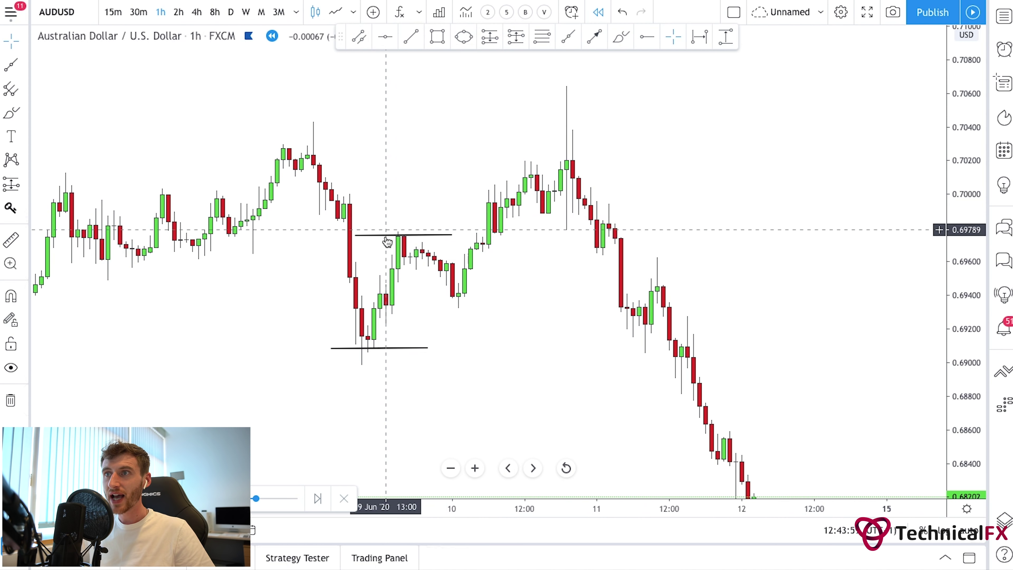
pyautogui.moveTo(413, 236); pyautogui.dragTo(464, 307)
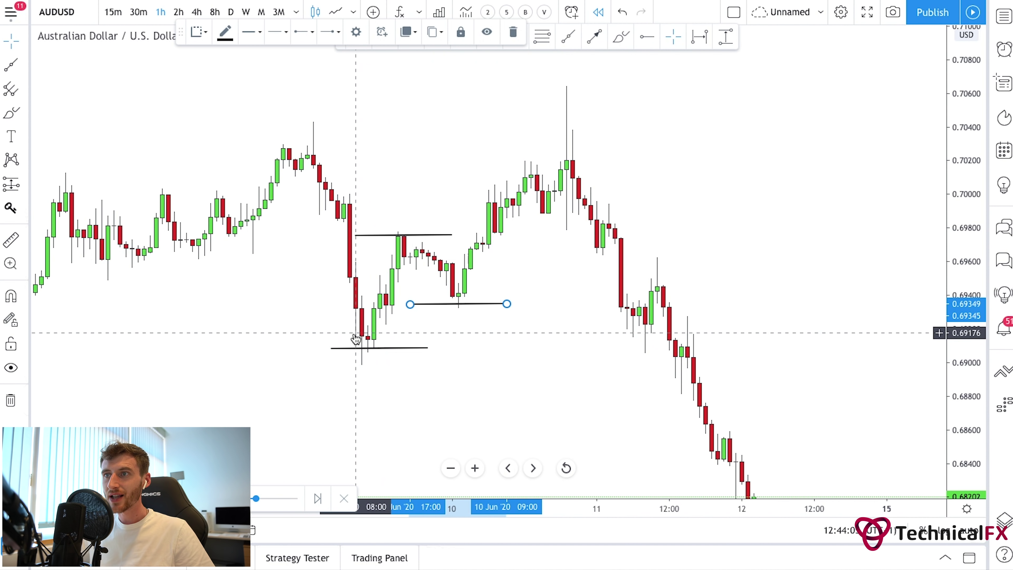
pyautogui.moveTo(505, 359); pyautogui.dragTo(478, 358)
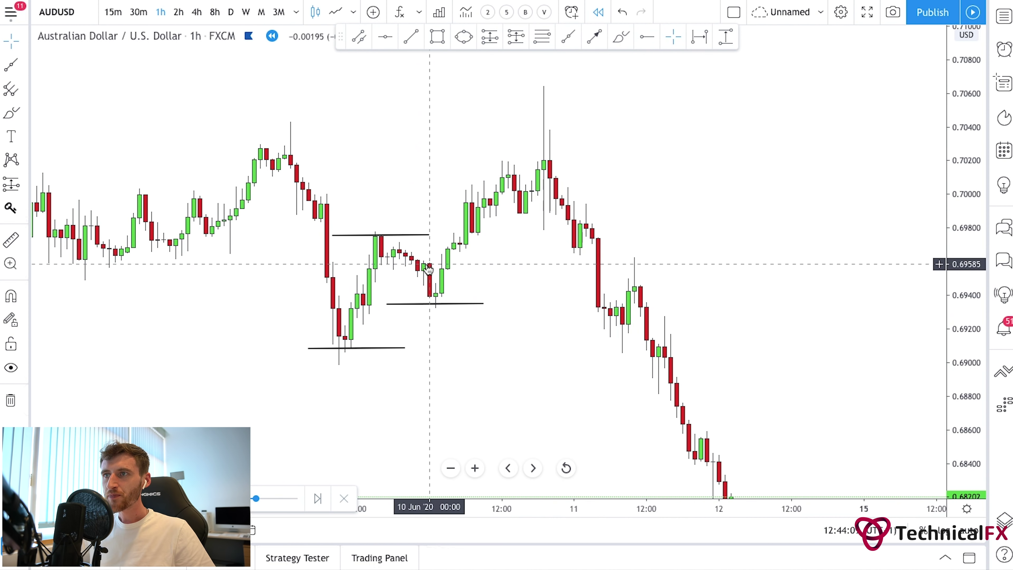
pyautogui.click(594, 36)
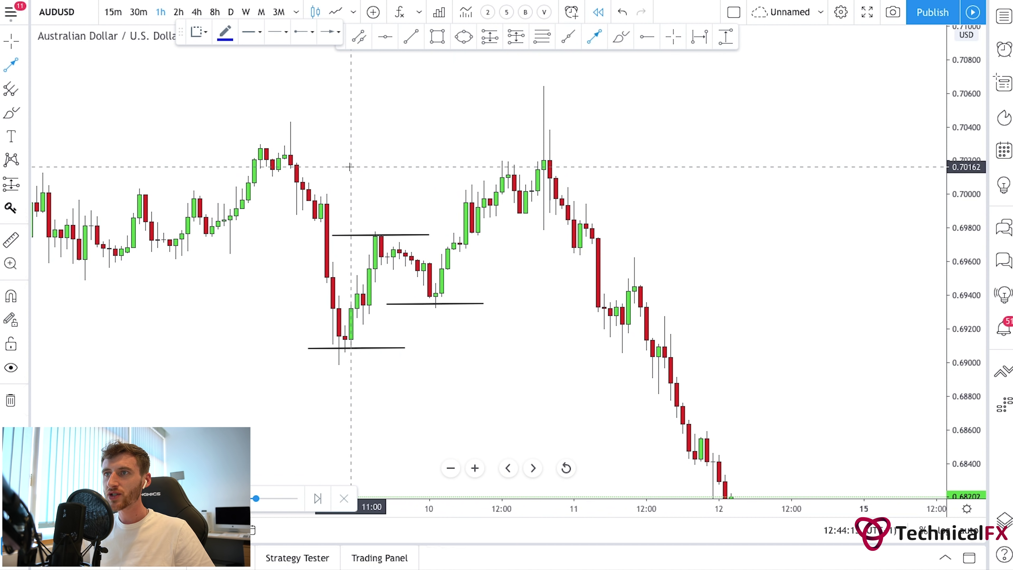
pyautogui.moveTo(350, 166); pyautogui.dragTo(382, 224)
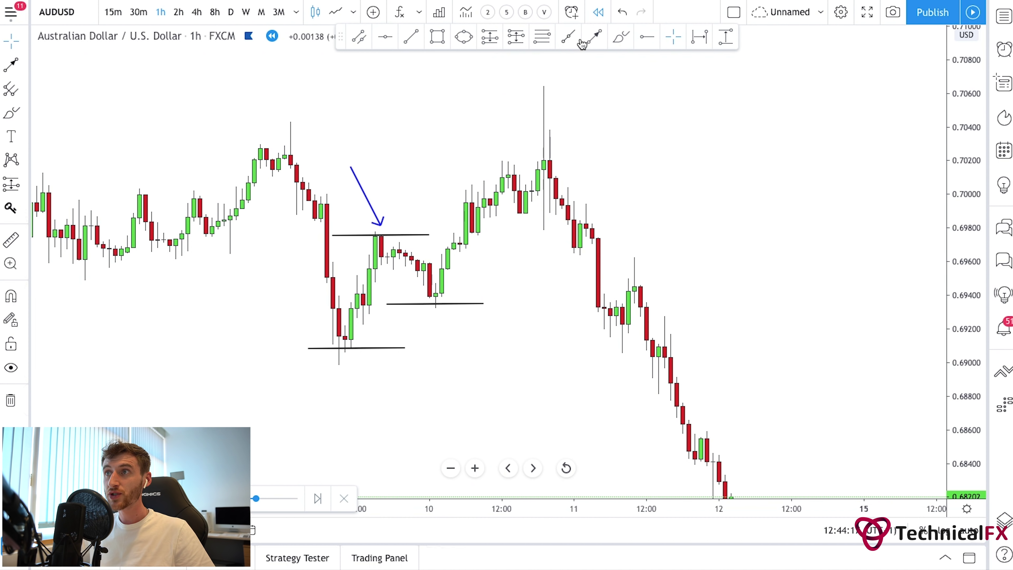
pyautogui.click(594, 37)
pyautogui.moveTo(351, 172); pyautogui.dragTo(460, 195)
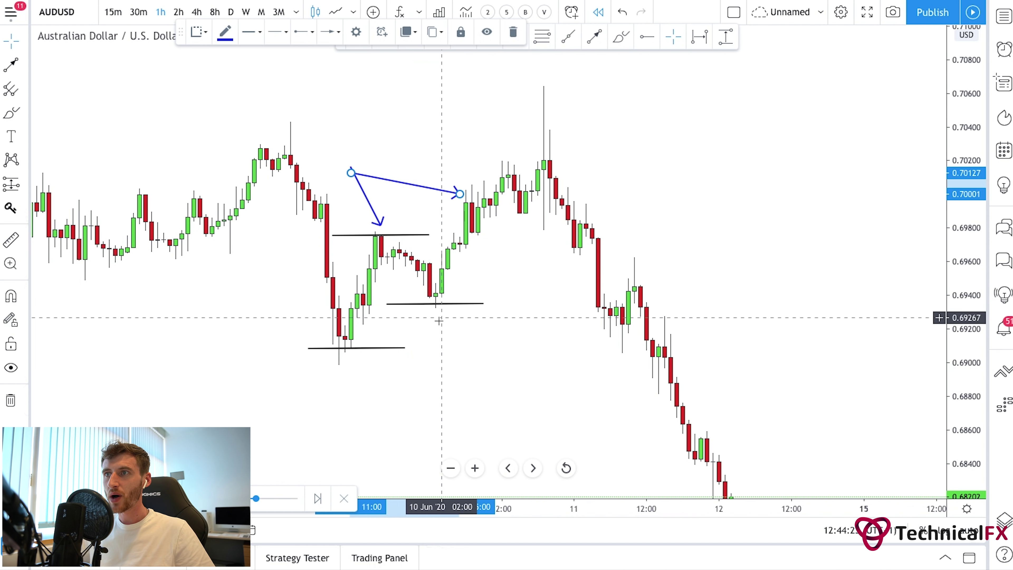
pyautogui.click(454, 192)
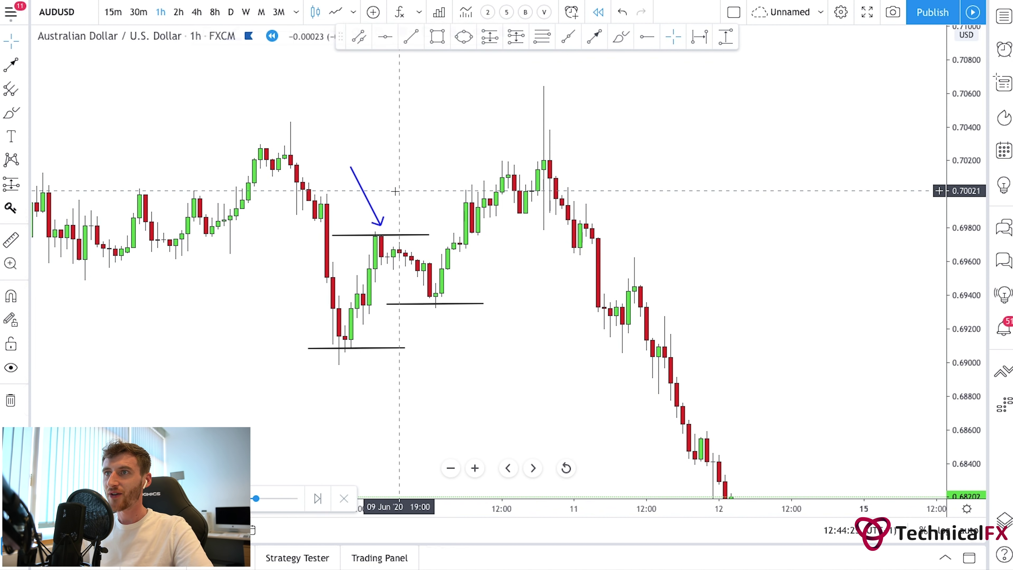
pyautogui.click(362, 172)
pyautogui.press('Delete')
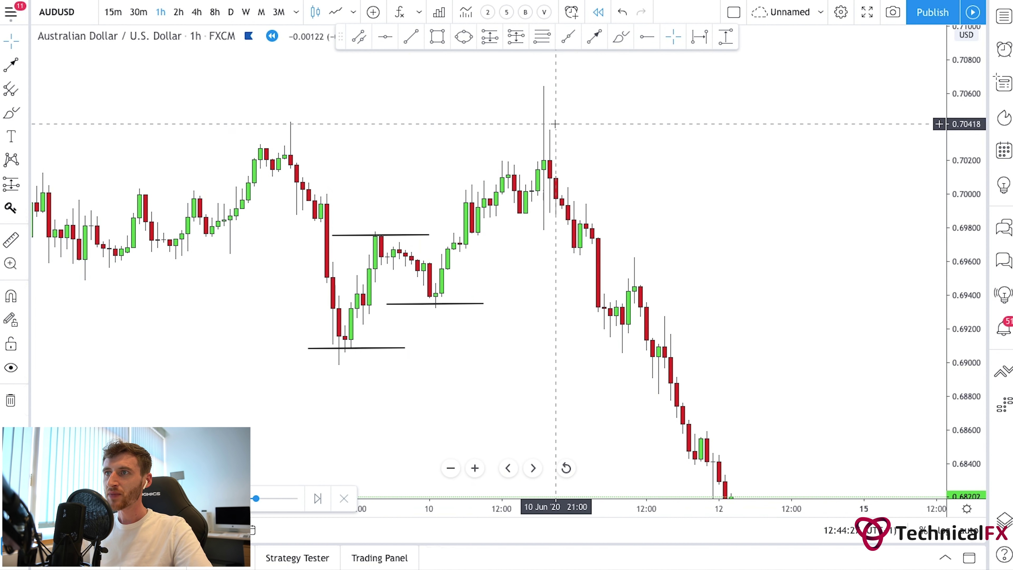
pyautogui.click(455, 305)
# - Copy a swing line up to about 0.7002 and draw a green zone across both highs, 0.7025–0.7032
pyautogui.moveTo(456, 307); pyautogui.dragTo(551, 108)
pyautogui.click(437, 36)
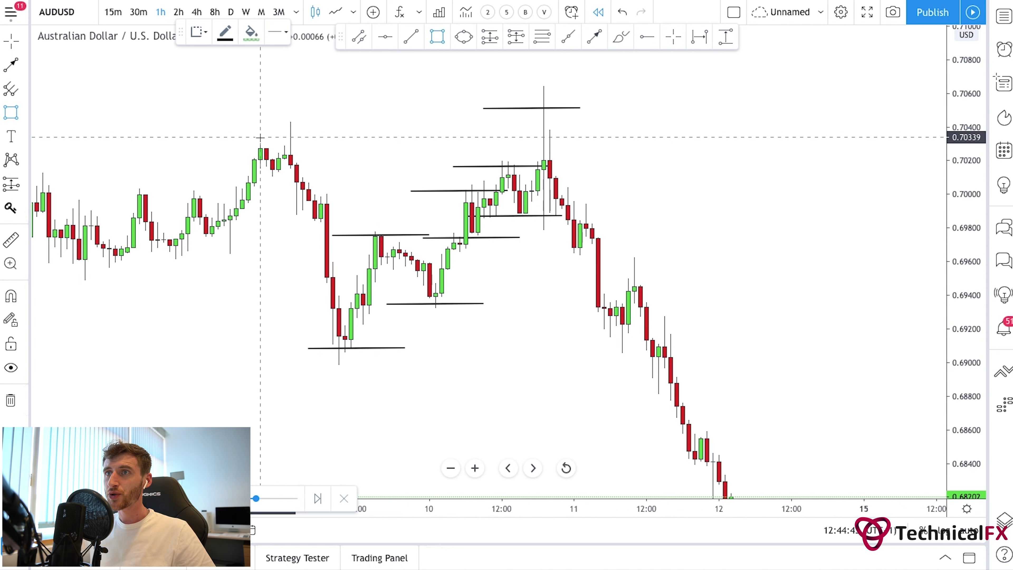
pyautogui.moveTo(242, 140); pyautogui.dragTo(622, 153)
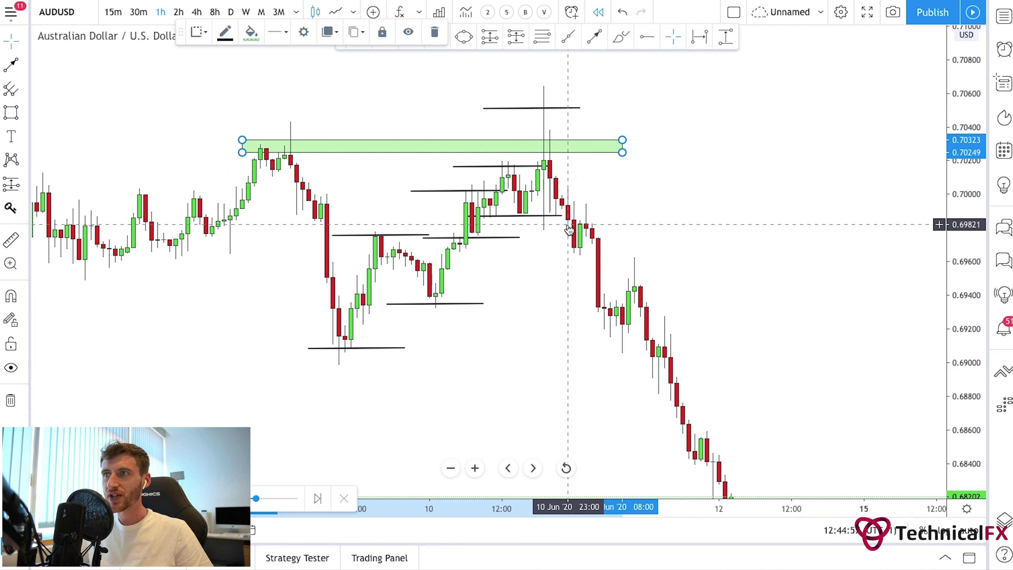
# - Delete each black swing line so only the green zone remains, then zoom in and shift the history right
pyautogui.click(530, 217)
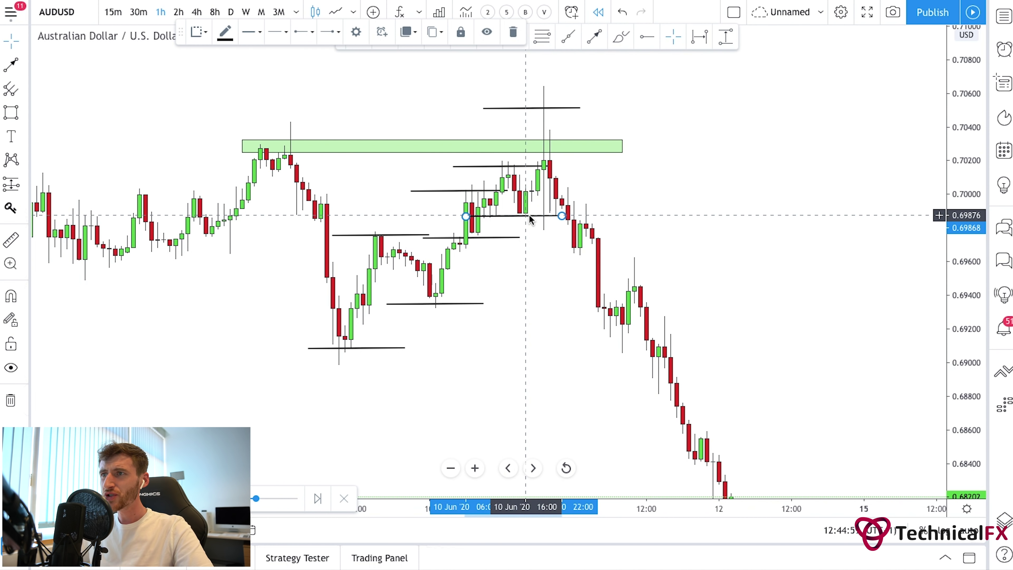
pyautogui.moveTo(530, 217); pyautogui.dragTo(474, 240)
pyautogui.press('Delete')
pyautogui.click(399, 236)
pyautogui.press('Delete')
pyautogui.click(445, 304)
pyautogui.press('Delete')
pyautogui.click(395, 349)
pyautogui.click(386, 346)
pyautogui.press('Delete')
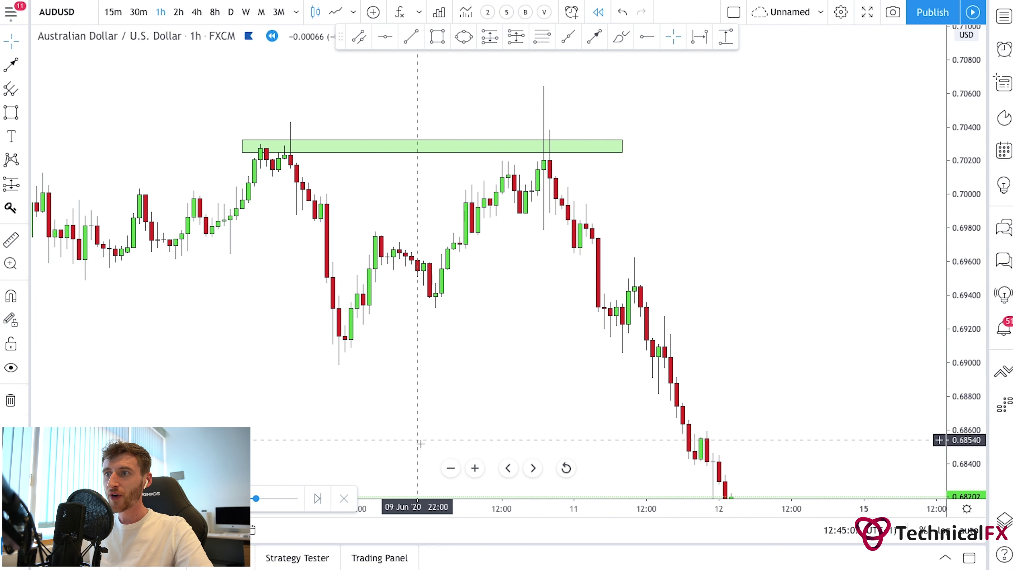
pyautogui.click(475, 468)
pyautogui.moveTo(452, 378); pyautogui.dragTo(535, 383)
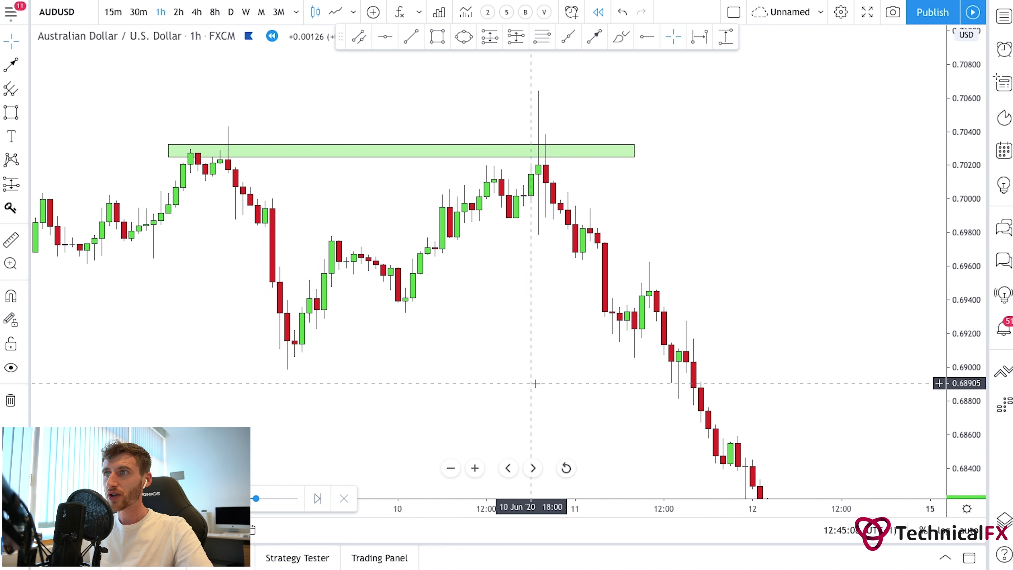
# - Draw a horizontal line just above the spike high at 0.7047 and copy it down to about 0.6989
pyautogui.click(570, 40)
pyautogui.click(494, 120)
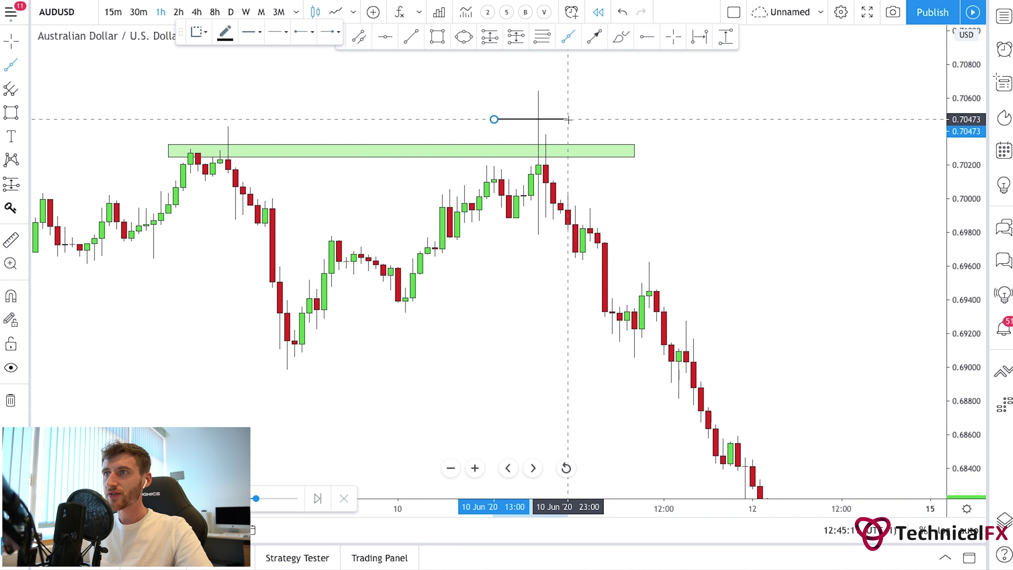
pyautogui.click(590, 119)
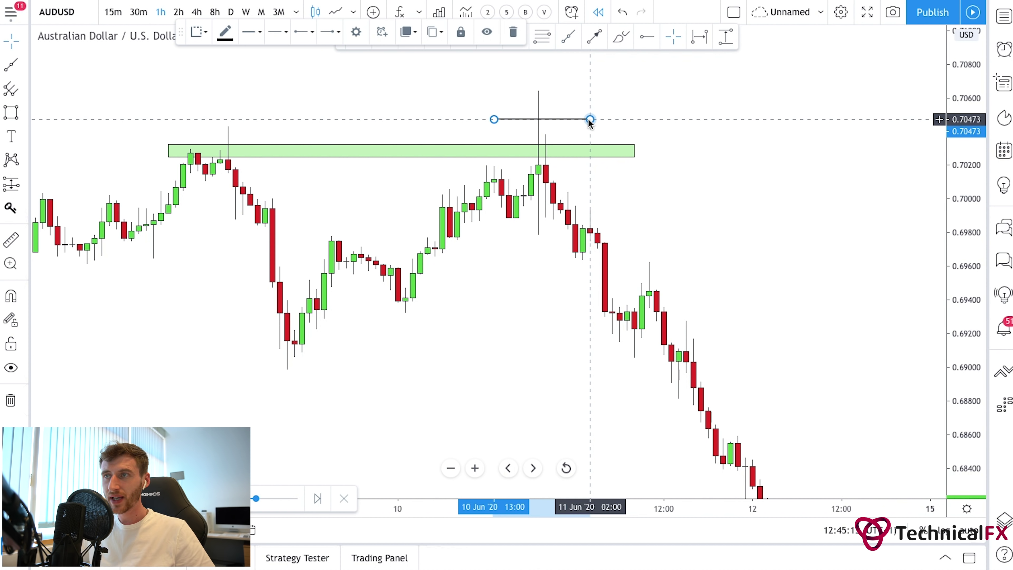
pyautogui.moveTo(571, 120)
pyautogui.mouseDown()
pyautogui.moveTo(570, 91)
pyautogui.moveTo(556, 216)
pyautogui.mouseUp()
# - Draw two blue arrows from below the lows toward the higher-low line and the next pullback
pyautogui.hotkey('alt', 't')
pyautogui.click(464, 295)
pyautogui.click(509, 219)
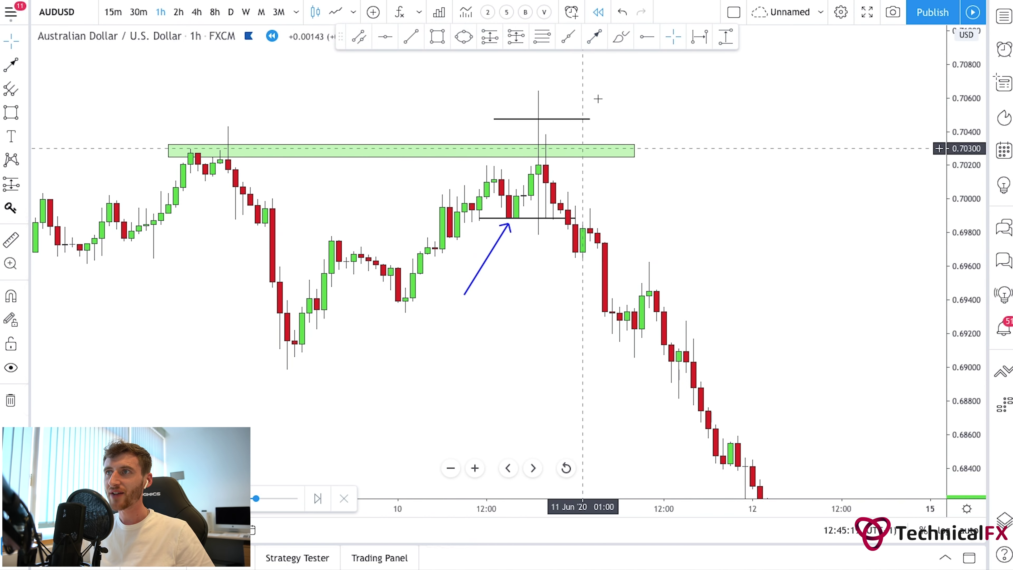
pyautogui.click(602, 37)
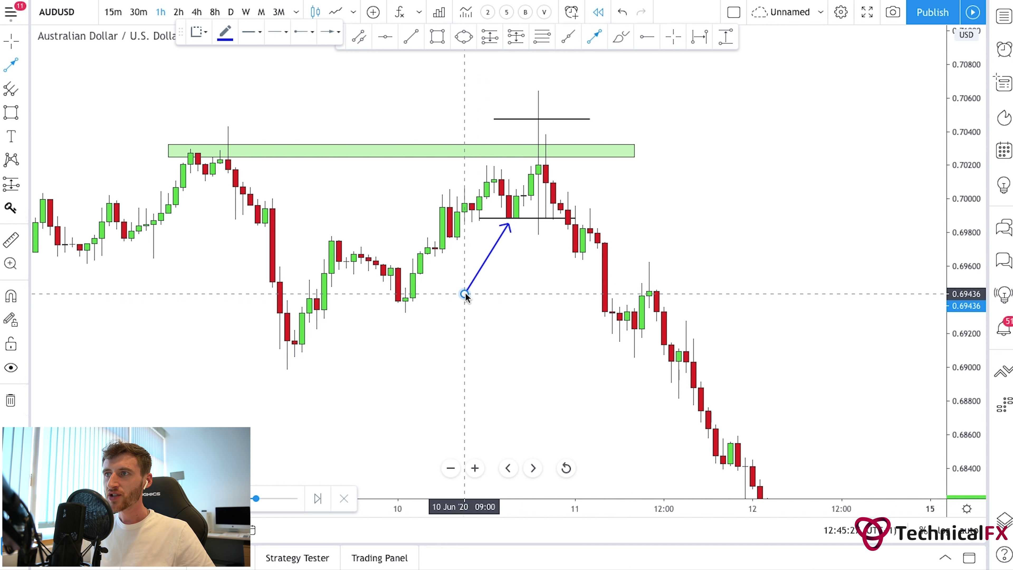
pyautogui.moveTo(465, 295); pyautogui.dragTo(567, 258)
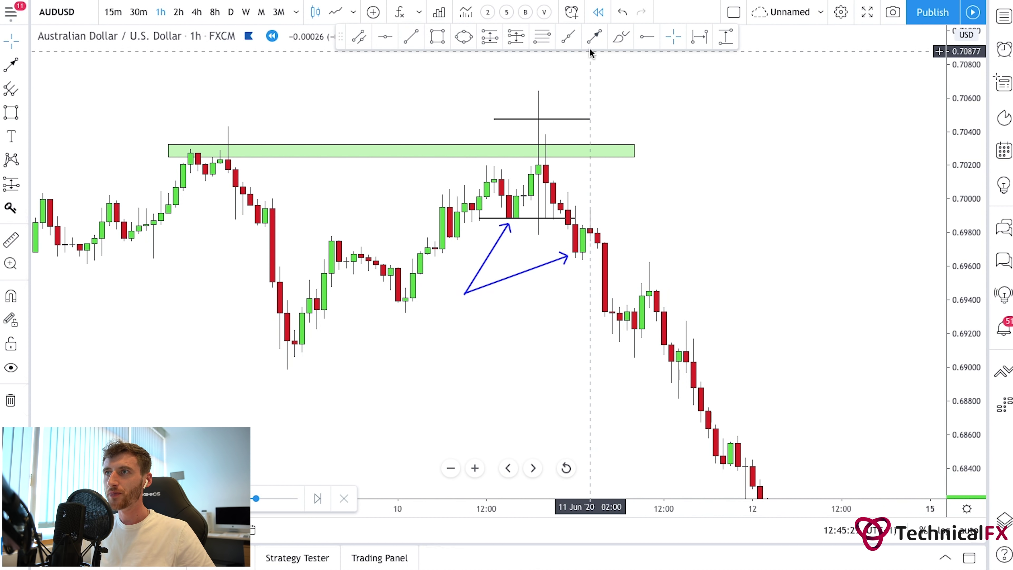
# - Add a short line near 0.6965, undo the last arrow, and stretch the 0.6989 line right
pyautogui.click(568, 37)
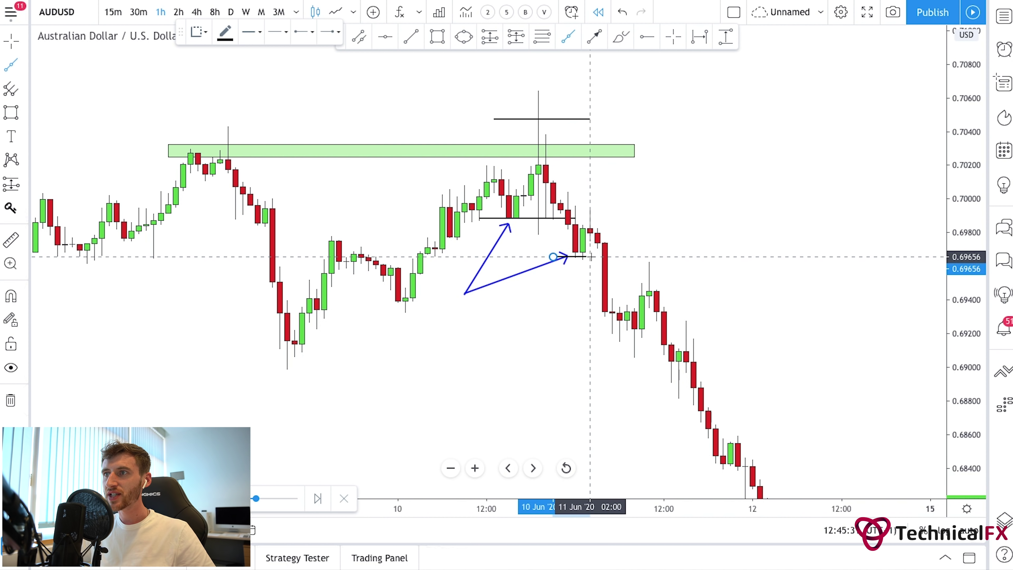
pyautogui.click(601, 257)
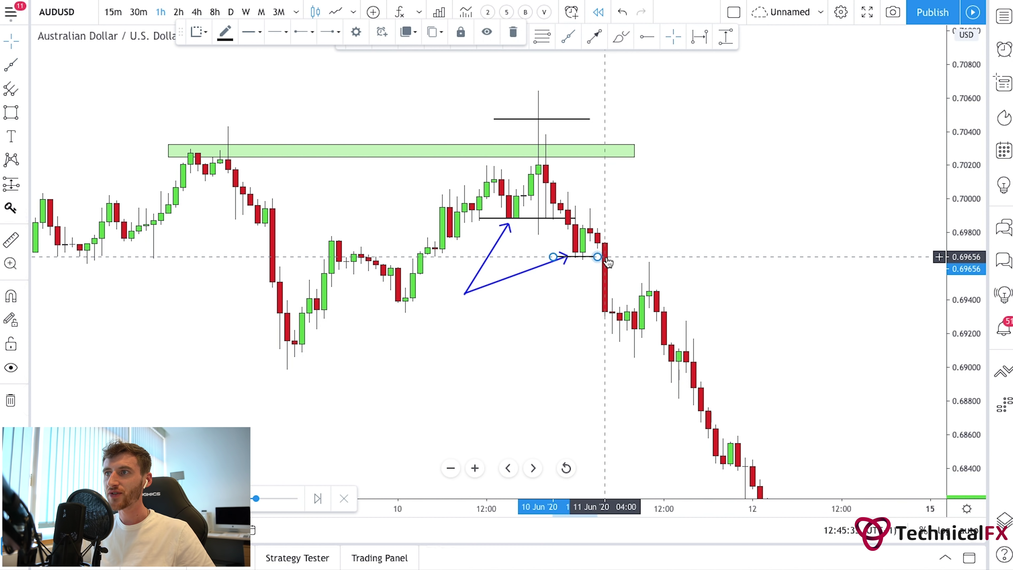
pyautogui.click(525, 272)
pyautogui.hotkey('ctrl', 'z')
pyautogui.moveTo(575, 218); pyautogui.dragTo(650, 218)
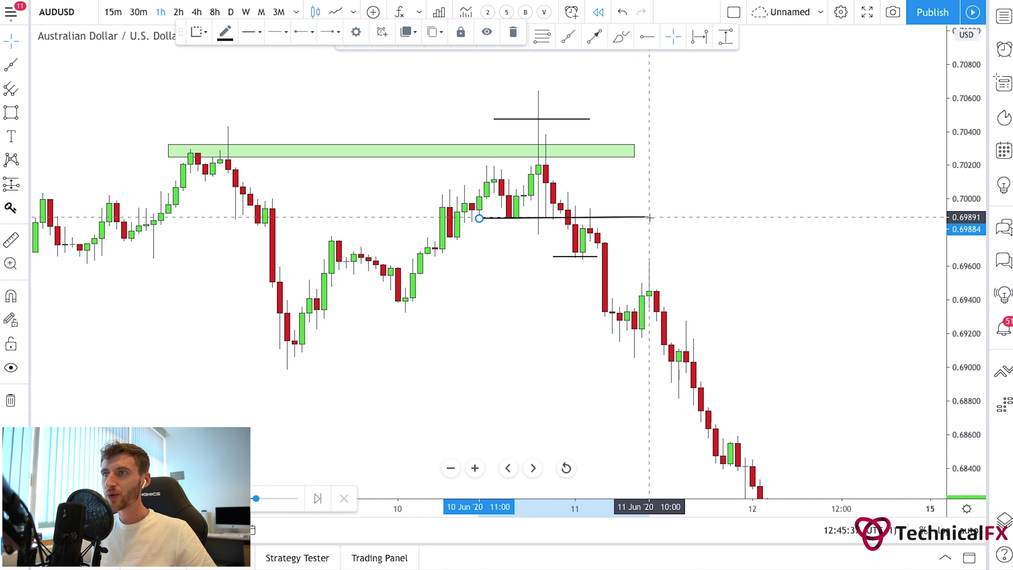
pyautogui.click(659, 226)
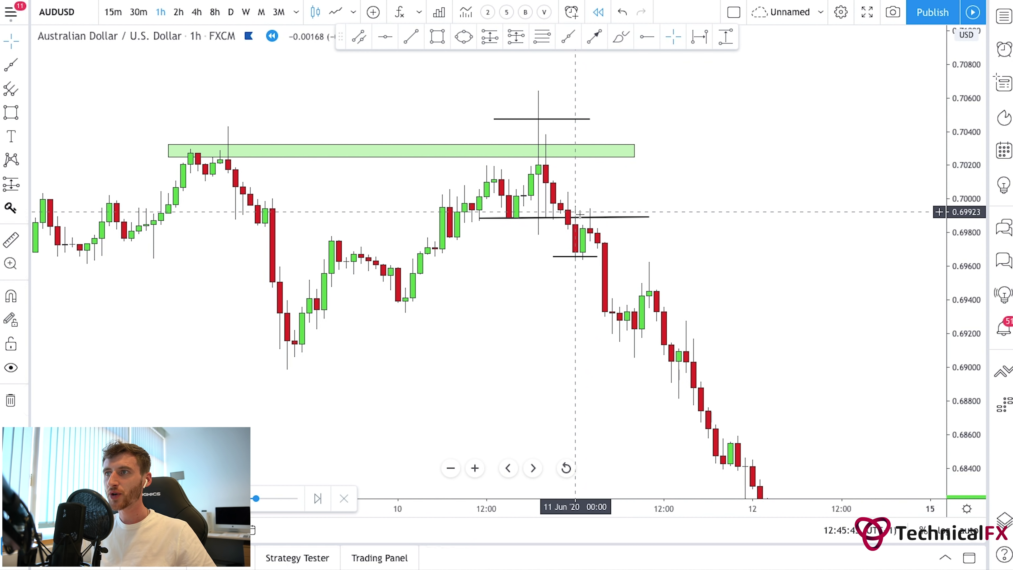
pyautogui.moveTo(656, 244); pyautogui.dragTo(647, 250)
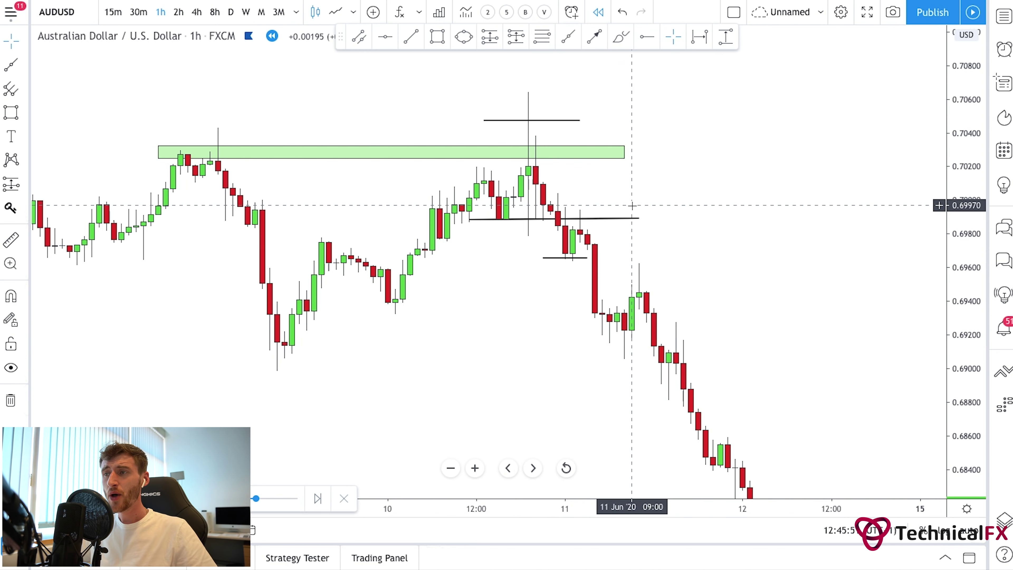
# - Draw two blue arrows, one toward the short pullback line and one toward candles near 0.6925
pyautogui.click(594, 36)
pyautogui.click(462, 304)
pyautogui.click(565, 260)
pyautogui.click(594, 36)
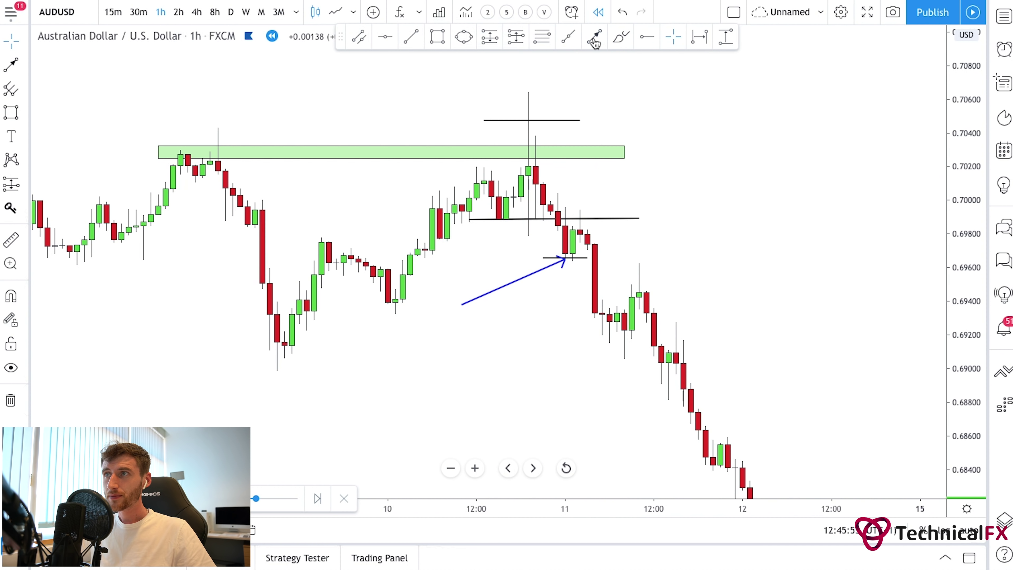
pyautogui.click(462, 306)
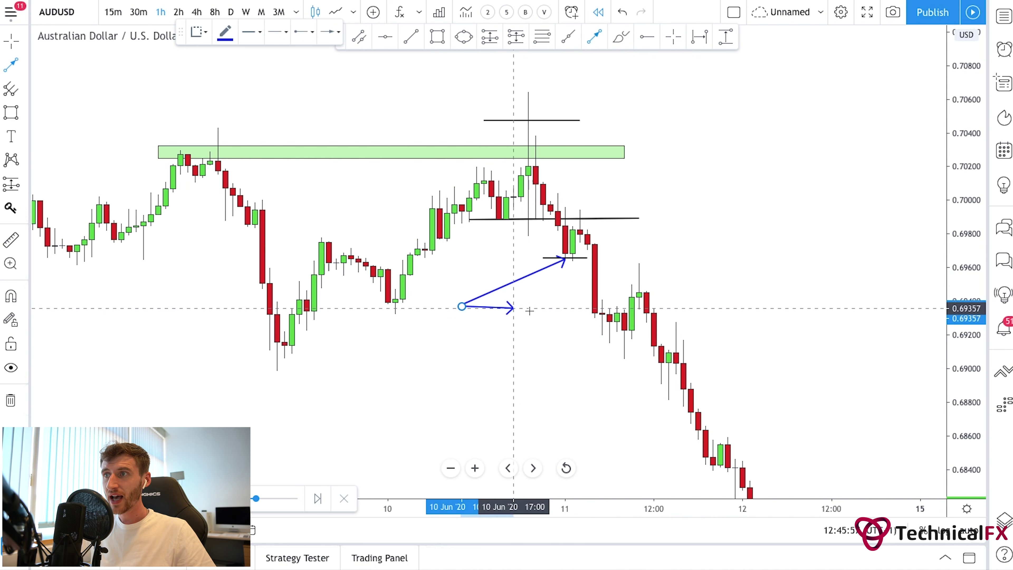
pyautogui.click(601, 331)
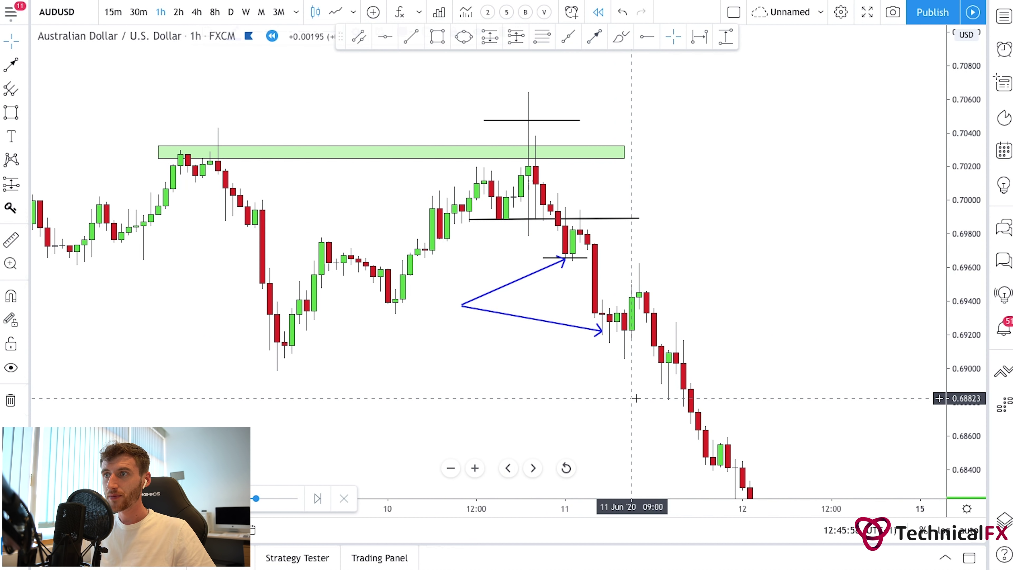
# - Copy the short pullback line down under the later low near 0.6916
pyautogui.click(577, 259)
pyautogui.moveTo(573, 256)
pyautogui.mouseDown()
pyautogui.moveTo(577, 231)
pyautogui.moveTo(624, 342)
pyautogui.mouseUp()
pyautogui.click(678, 277)
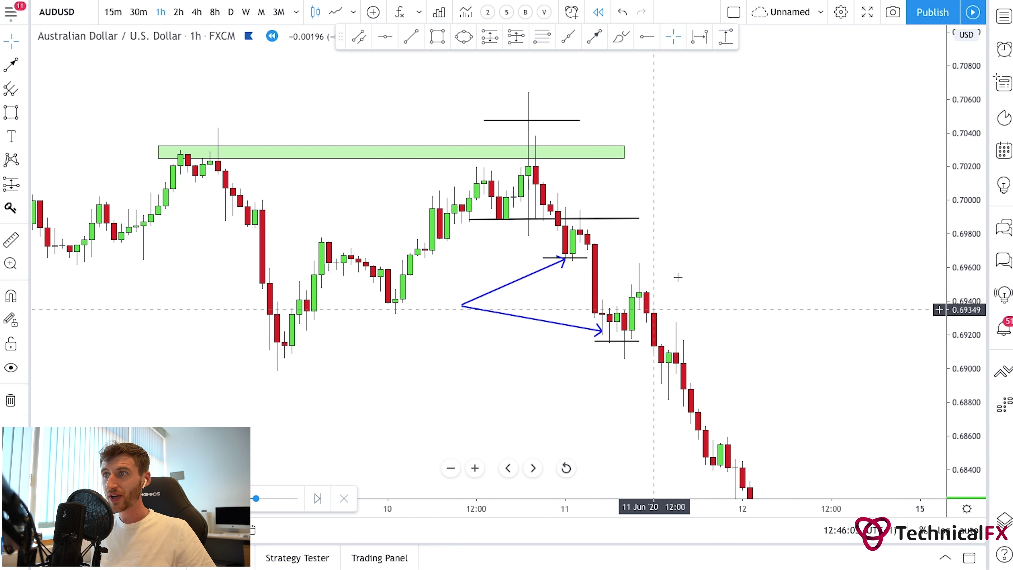
# - Delete both blue arrows
pyautogui.click(549, 271)
pyautogui.press('Delete')
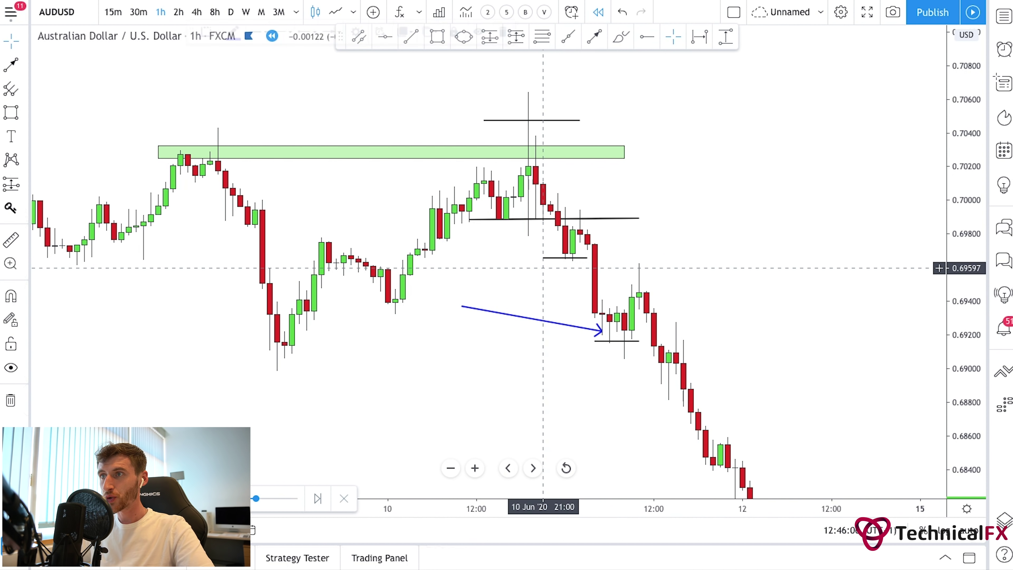
pyautogui.click(548, 326)
pyautogui.press('Delete')
# - Draw a green supply zone at about 0.6962–0.6967, from the broken swing low rightward
pyautogui.click(440, 44)
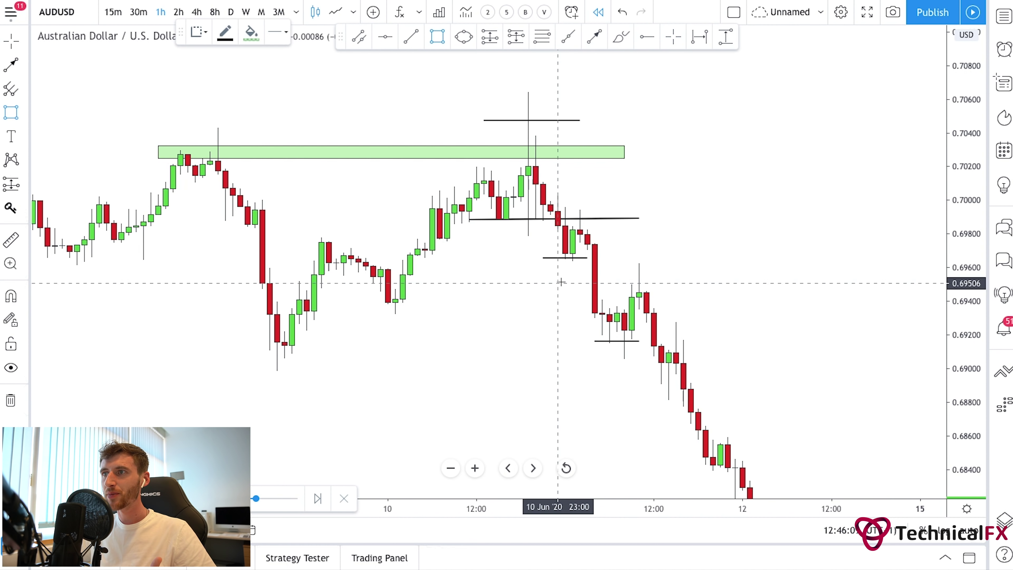
pyautogui.click(535, 255)
pyautogui.click(729, 263)
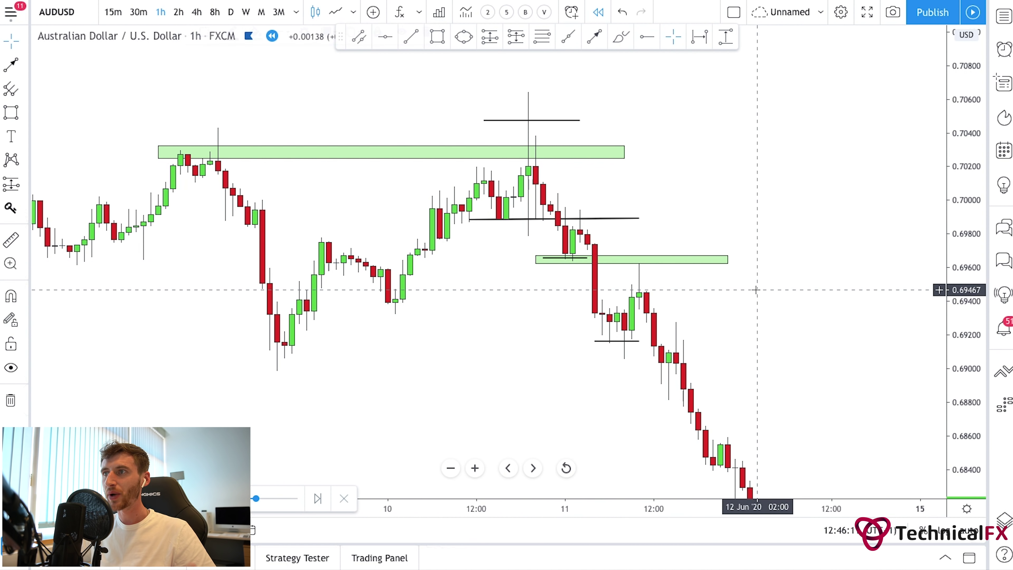
pyautogui.moveTo(640, 224); pyautogui.dragTo(623, 224)
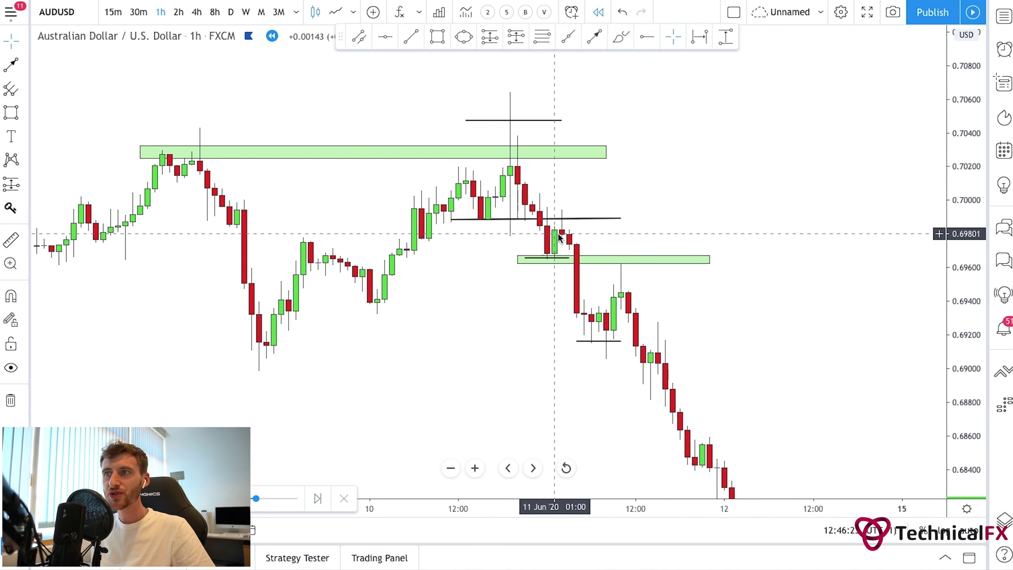
pyautogui.moveTo(690, 129); pyautogui.dragTo(662, 106)
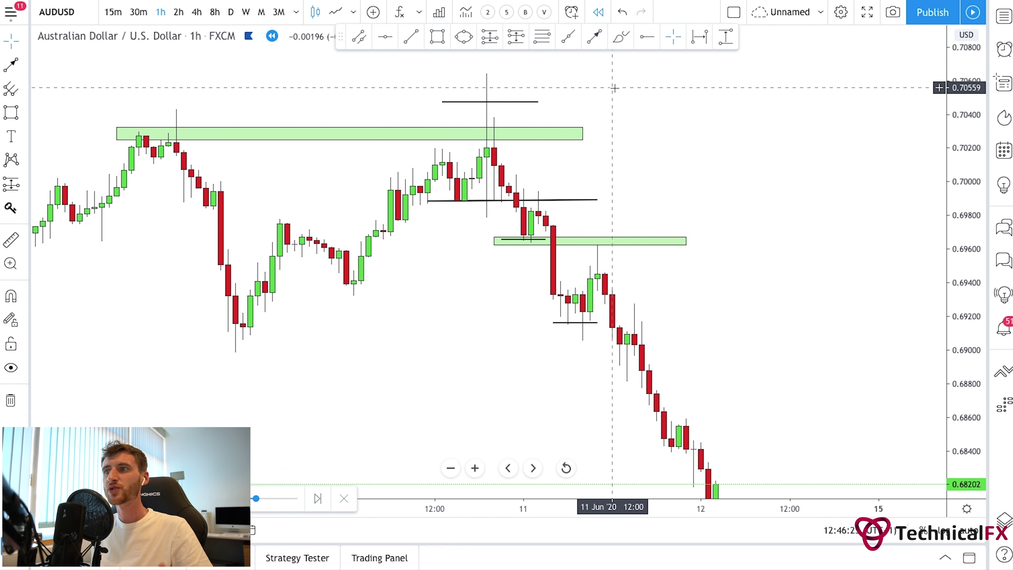
pyautogui.moveTo(702, 352)
pyautogui.mouseDown()
pyautogui.moveTo(674, 324)
pyautogui.moveTo(708, 351)
pyautogui.mouseUp()
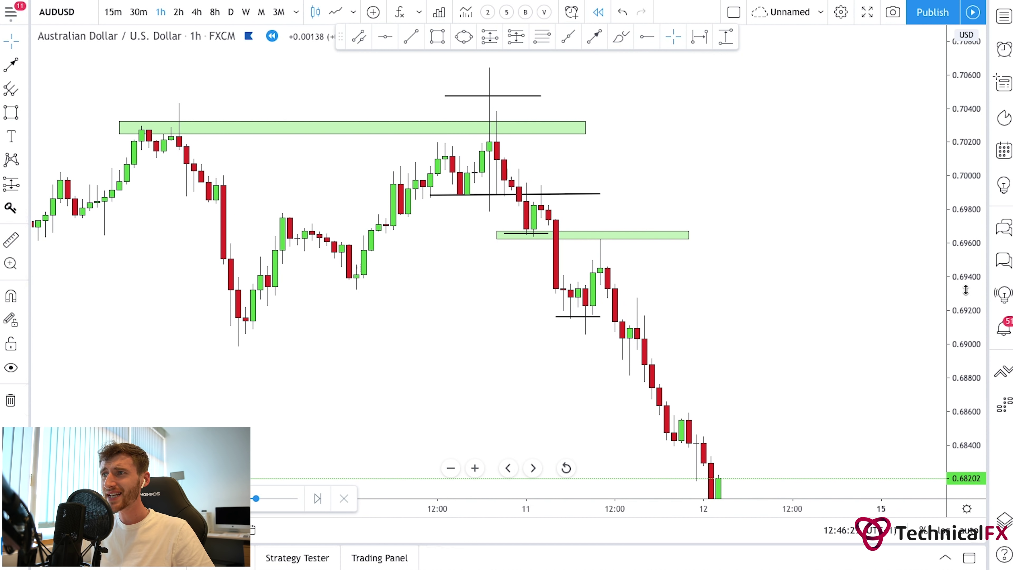
pyautogui.moveTo(966, 290); pyautogui.dragTo(878, 323)
pyautogui.hscroll(1, 833, 315)
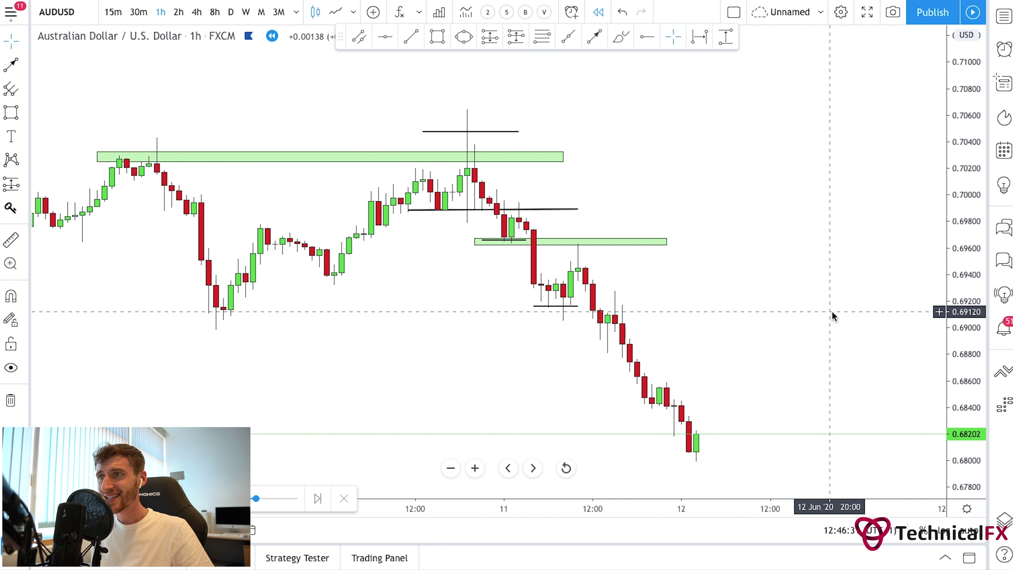
# - Draw two blue arrows pointing down onto the black swing line and the lower green zone
pyautogui.click(596, 38)
pyautogui.click(637, 125)
pyautogui.click(527, 209)
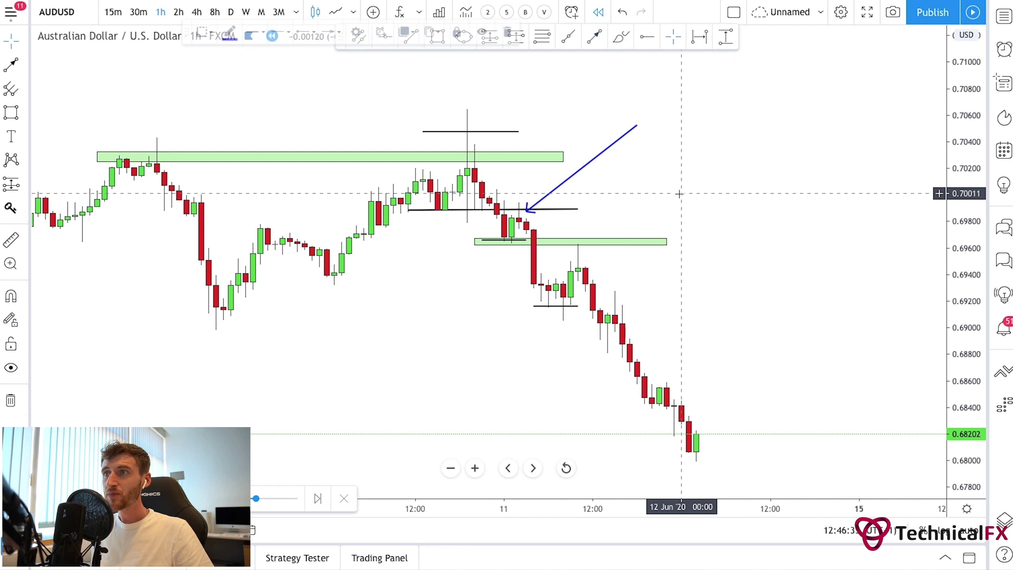
pyautogui.click(595, 37)
pyautogui.click(703, 165)
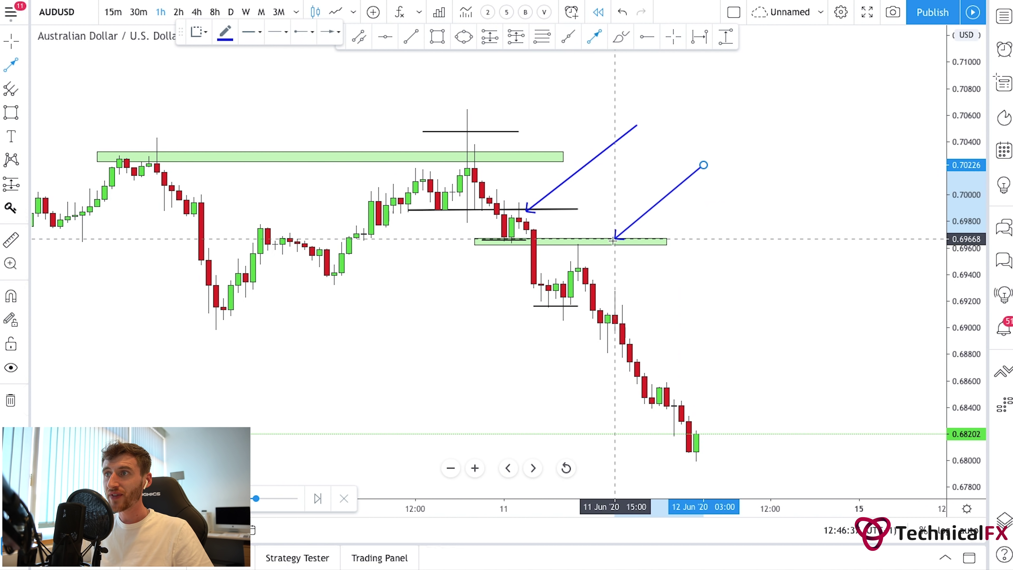
pyautogui.click(589, 245)
pyautogui.hscroll(-5, 722, 295)
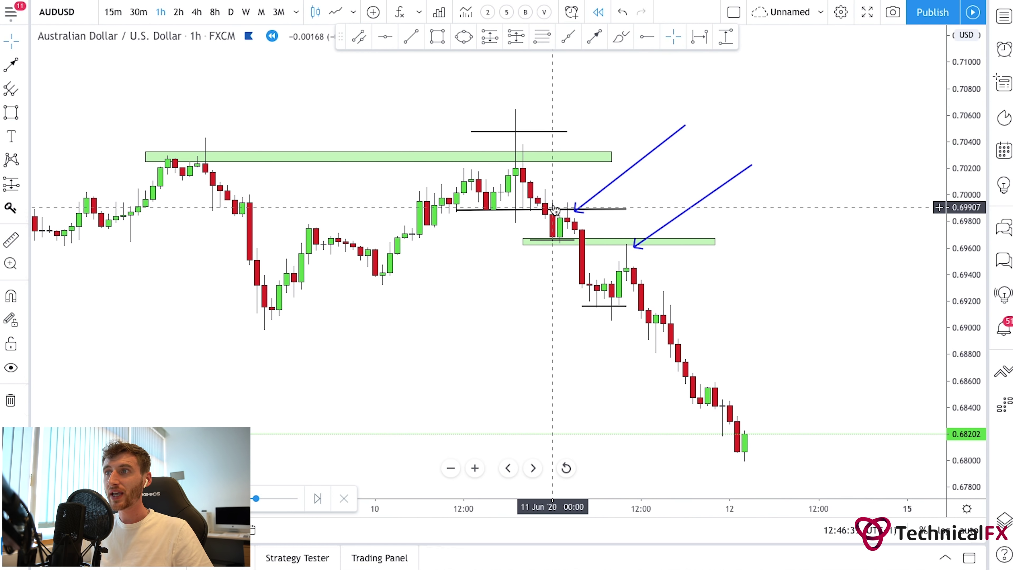
# - Circle the swing-high candles in red with the Brush, undoing the wick circle
pyautogui.click(621, 36)
pyautogui.moveTo(431, 189)
pyautogui.mouseDown()
pyautogui.moveTo(413, 217)
pyautogui.moveTo(432, 202)
pyautogui.moveTo(419, 189)
pyautogui.mouseUp()
pyautogui.moveTo(478, 169)
pyautogui.mouseDown()
pyautogui.moveTo(451, 198)
pyautogui.moveTo(475, 171)
pyautogui.mouseUp()
pyautogui.moveTo(528, 123)
pyautogui.mouseDown()
pyautogui.moveTo(530, 140)
pyautogui.moveTo(528, 122)
pyautogui.mouseUp()
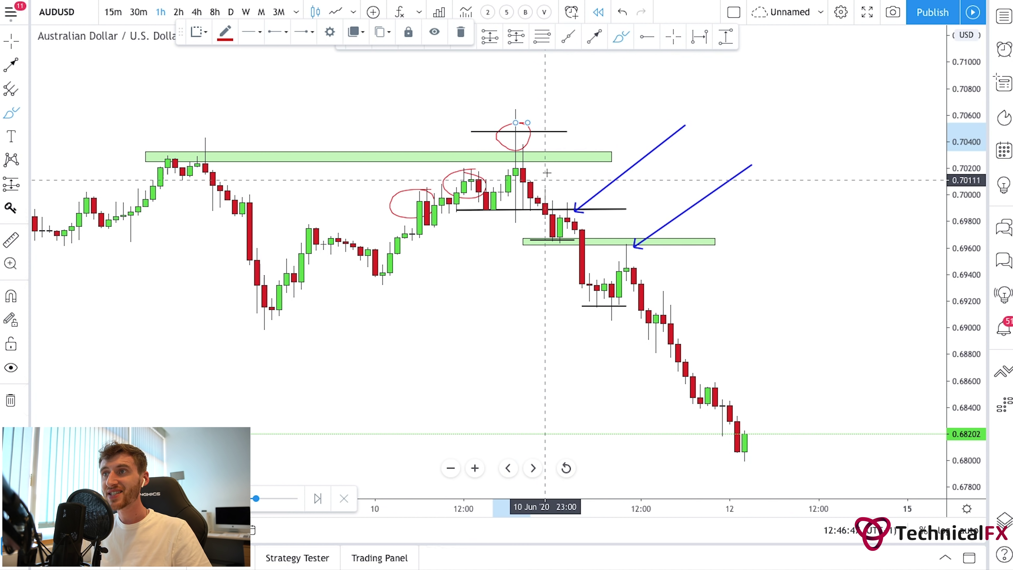
pyautogui.click(621, 13)
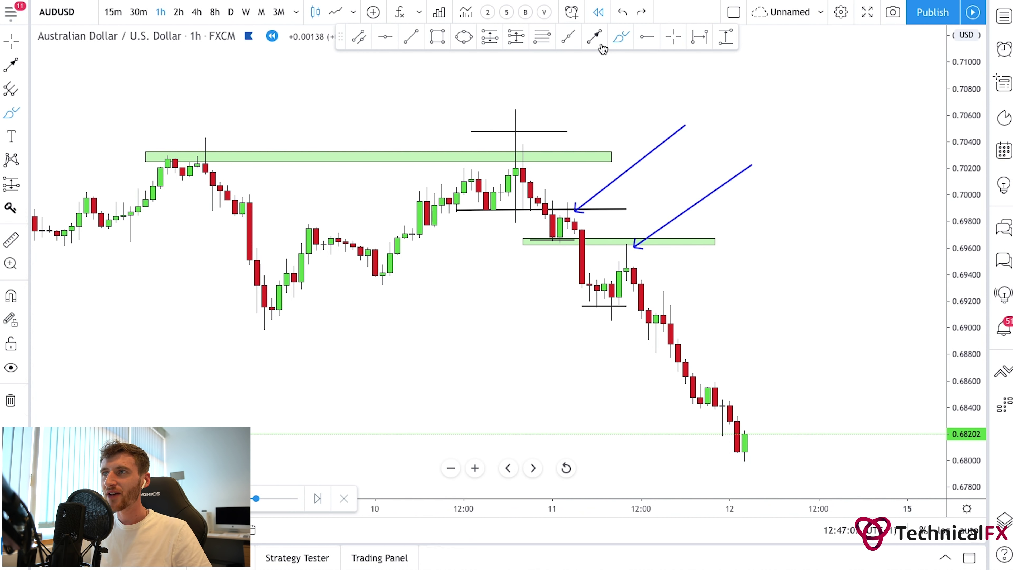
# - Draw a blue arrow from below up to the black swing line
pyautogui.click(596, 38)
pyautogui.click(442, 282)
pyautogui.click(486, 212)
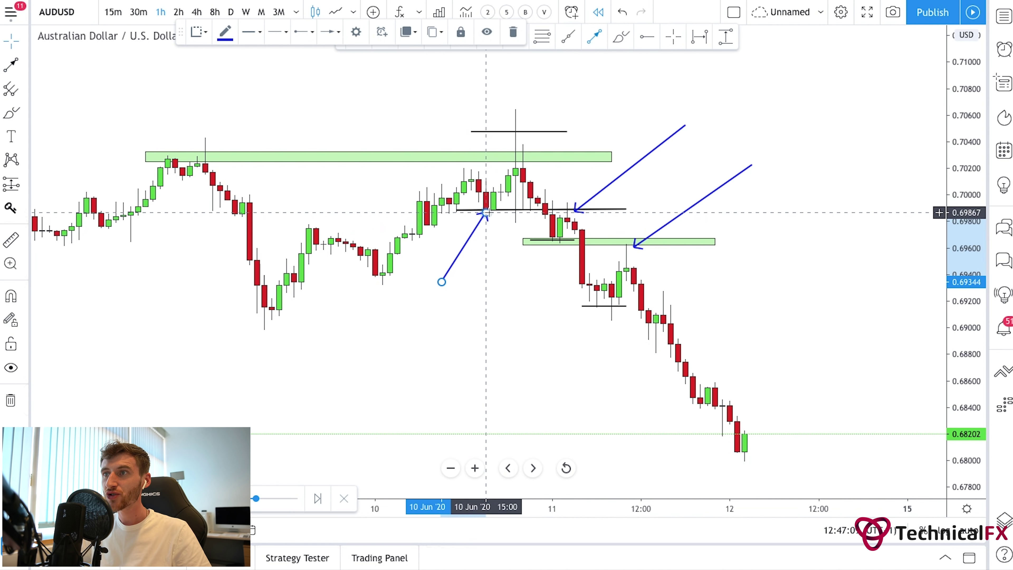
pyautogui.click(505, 257)
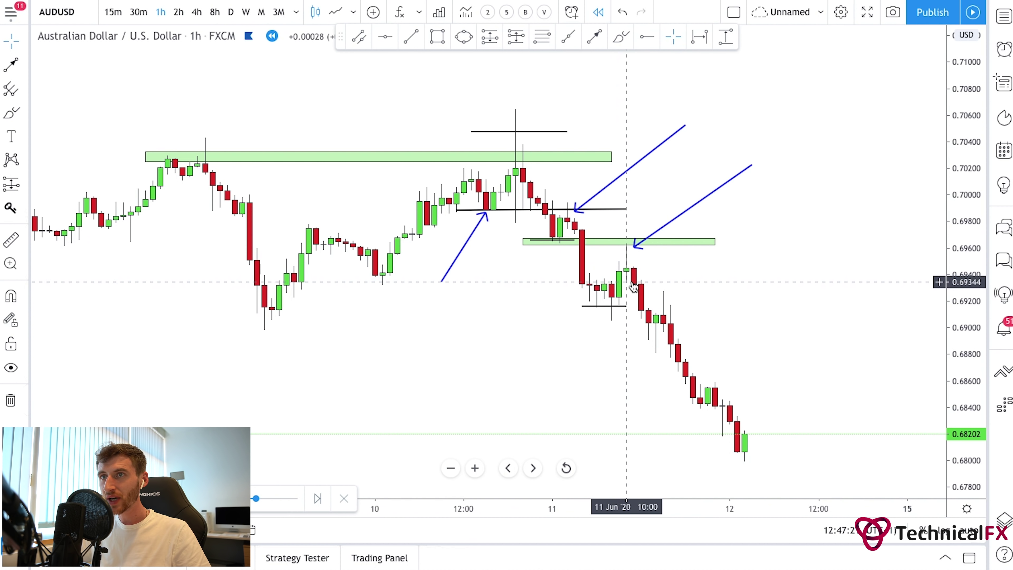
pyautogui.moveTo(663, 276); pyautogui.dragTo(649, 274)
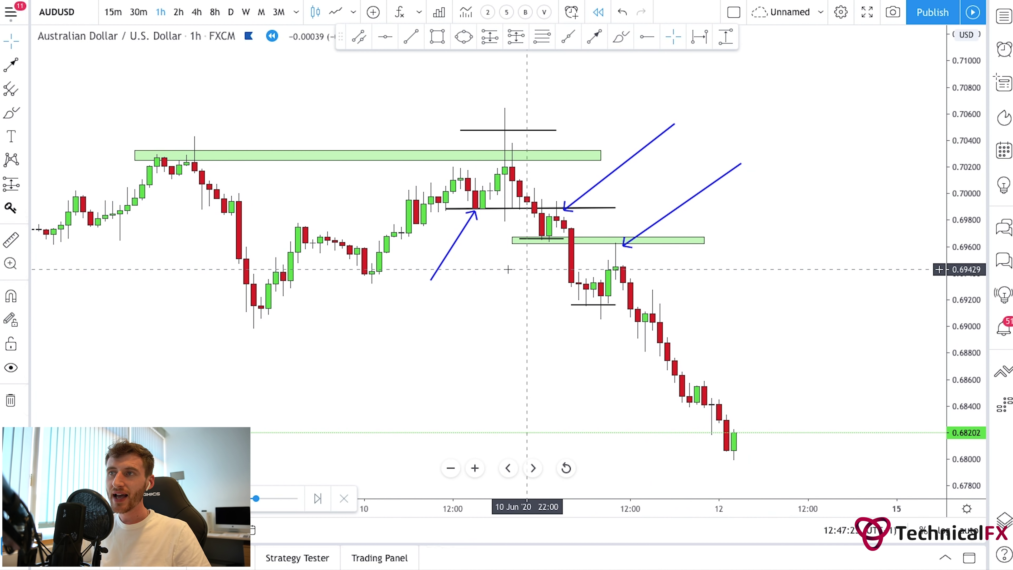
# - Delete all three blue arrows from the chart
pyautogui.click(448, 256)
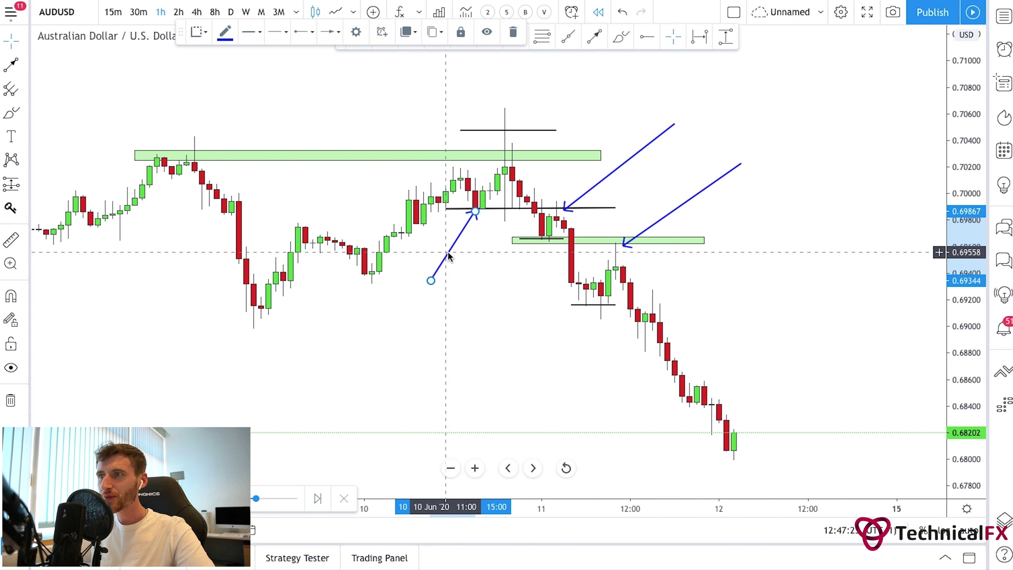
pyautogui.press('Delete')
pyautogui.click(582, 194)
pyautogui.press('Delete')
pyautogui.click(668, 214)
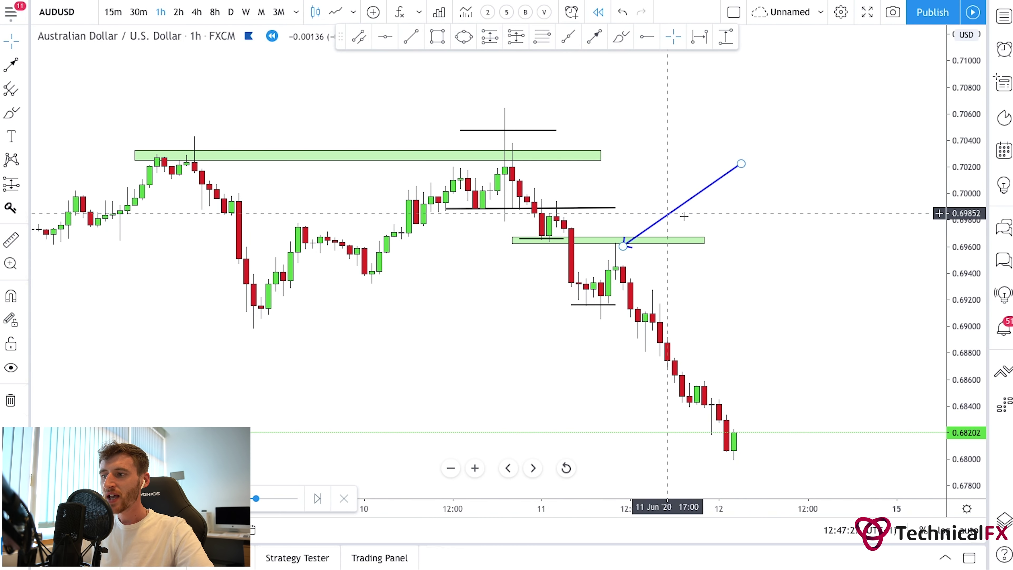
pyautogui.press('Delete')
# - Zoom out and pan the chart left to leave empty space right of the latest candles
pyautogui.moveTo(715, 214); pyautogui.dragTo(696, 214)
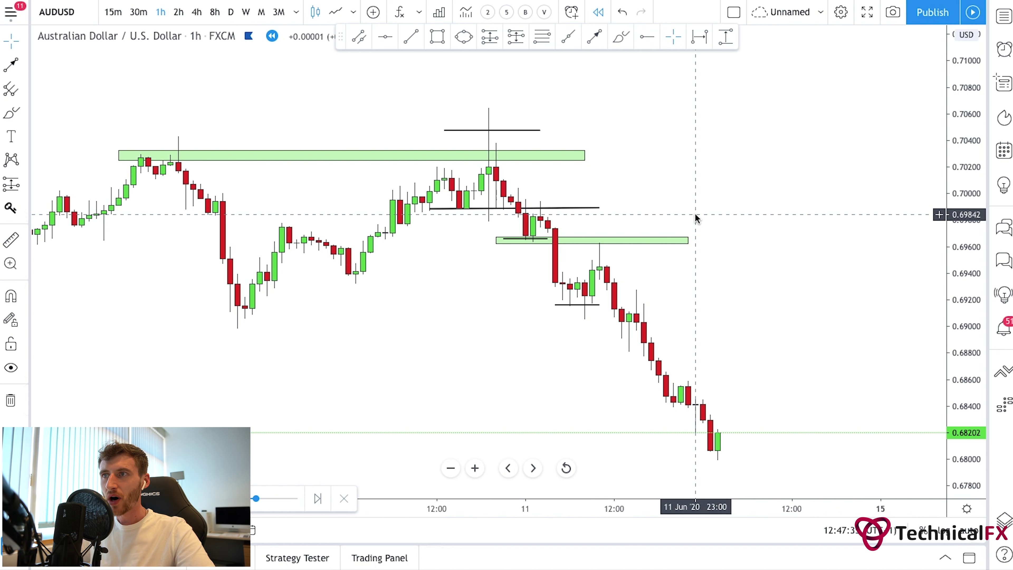
pyautogui.moveTo(696, 218); pyautogui.dragTo(600, 211)
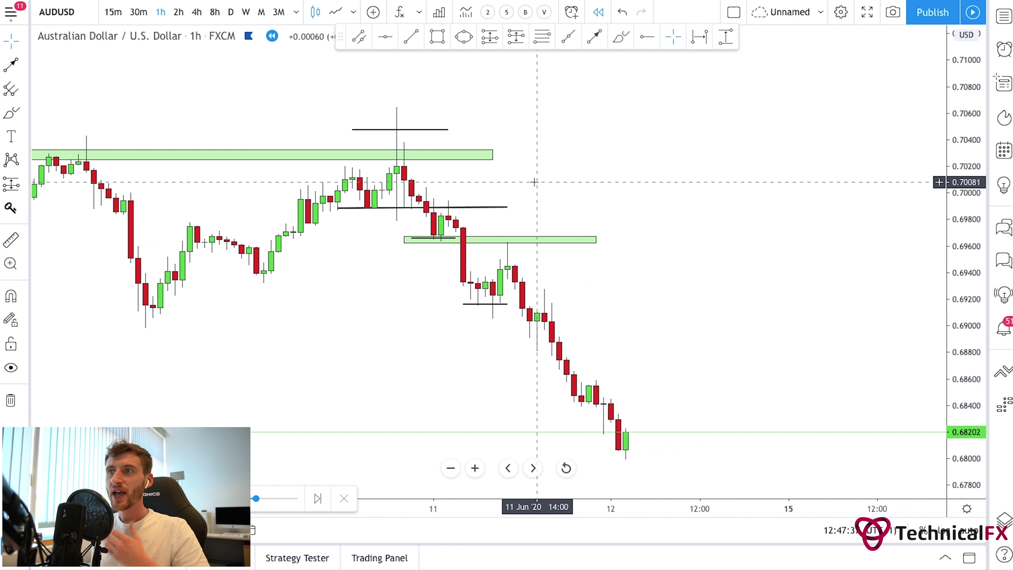
pyautogui.click(451, 468)
pyautogui.moveTo(516, 387); pyautogui.dragTo(441, 385)
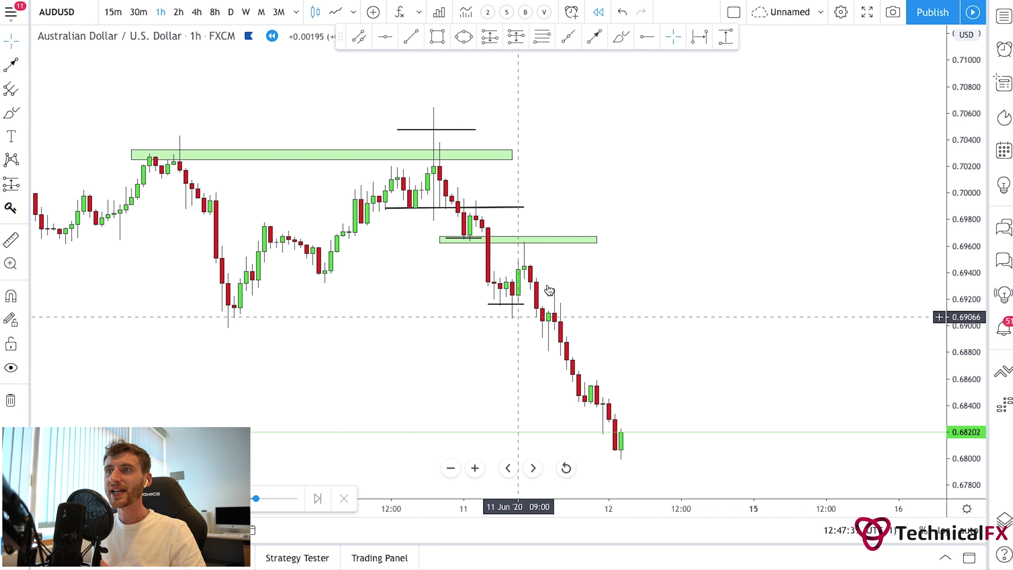
pyautogui.moveTo(661, 274); pyautogui.dragTo(546, 272)
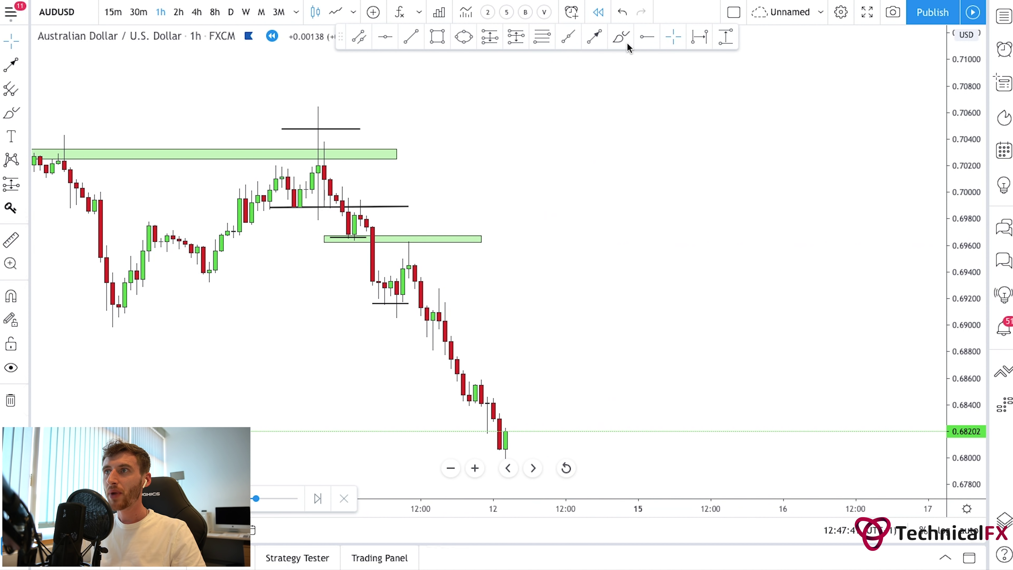
# - Draw a red freehand path rising to about 0.7010, then falling toward 0.6875, and delete the stray arc
pyautogui.click(622, 37)
pyautogui.moveTo(523, 357)
pyautogui.mouseDown()
pyautogui.moveTo(595, 277)
pyautogui.moveTo(626, 294)
pyautogui.moveTo(681, 240)
pyautogui.moveTo(730, 234)
pyautogui.moveTo(753, 199)
pyautogui.moveTo(802, 176)
pyautogui.moveTo(818, 249)
pyautogui.mouseUp()
pyautogui.moveTo(759, 222)
pyautogui.mouseDown()
pyautogui.moveTo(796, 221)
pyautogui.moveTo(823, 242)
pyautogui.moveTo(837, 222)
pyautogui.moveTo(846, 261)
pyautogui.moveTo(865, 259)
pyautogui.moveTo(895, 312)
pyautogui.moveTo(911, 304)
pyautogui.moveTo(928, 357)
pyautogui.mouseUp()
pyautogui.moveTo(409, 120)
pyautogui.mouseDown()
pyautogui.moveTo(305, 114)
pyautogui.moveTo(167, 253)
pyautogui.moveTo(379, 301)
pyautogui.moveTo(414, 223)
pyautogui.moveTo(409, 112)
pyautogui.mouseUp()
pyautogui.press('Delete')
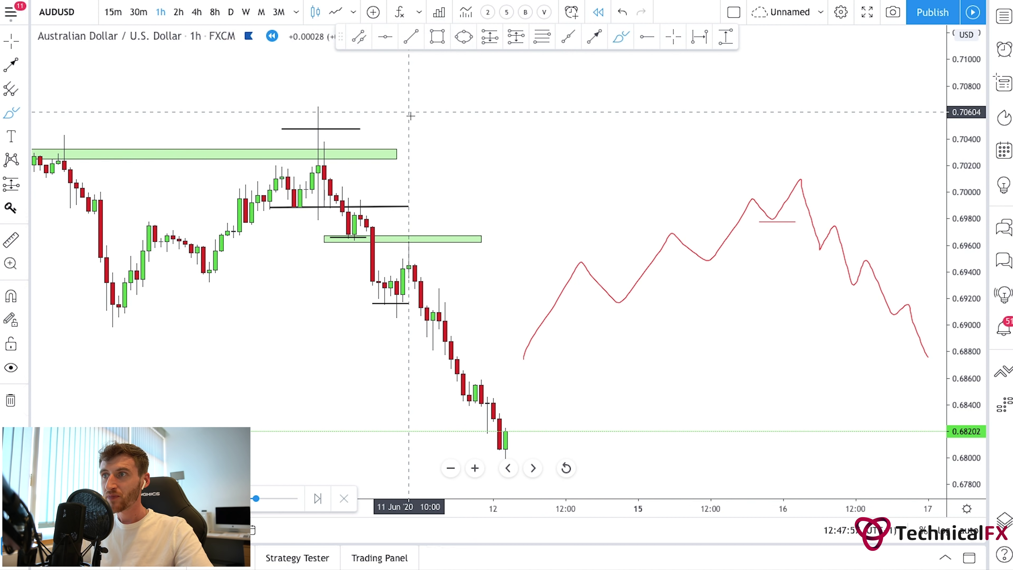